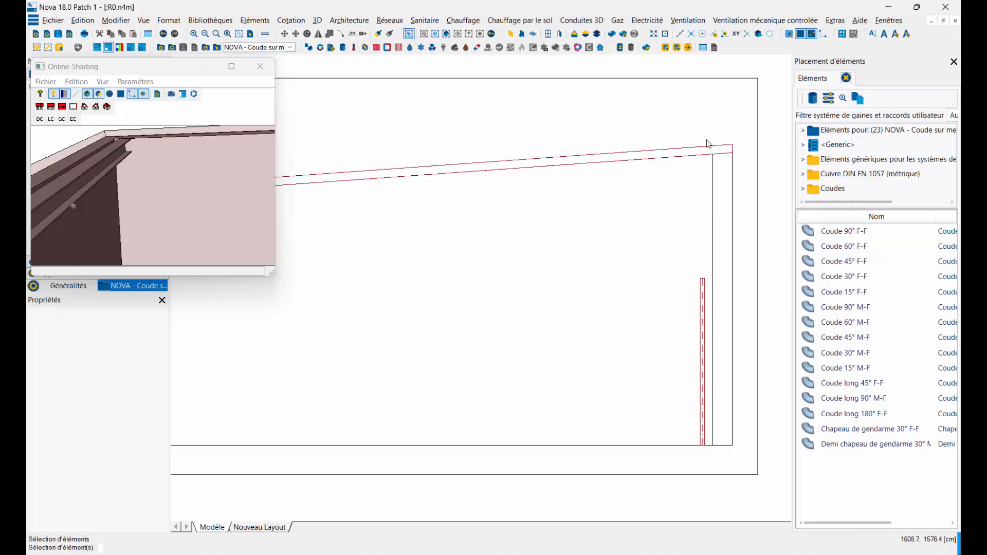
Step: Start placing a Coude 90° F-F on the upper end of the right-hand vertical pipe and cut its link to the catalogue
left_click(703, 291)
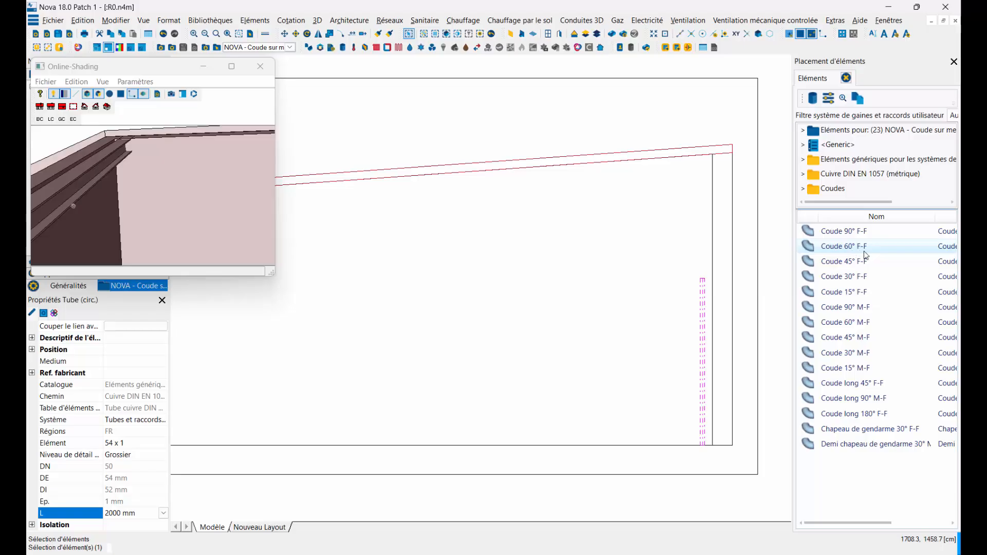
left_click(843, 232)
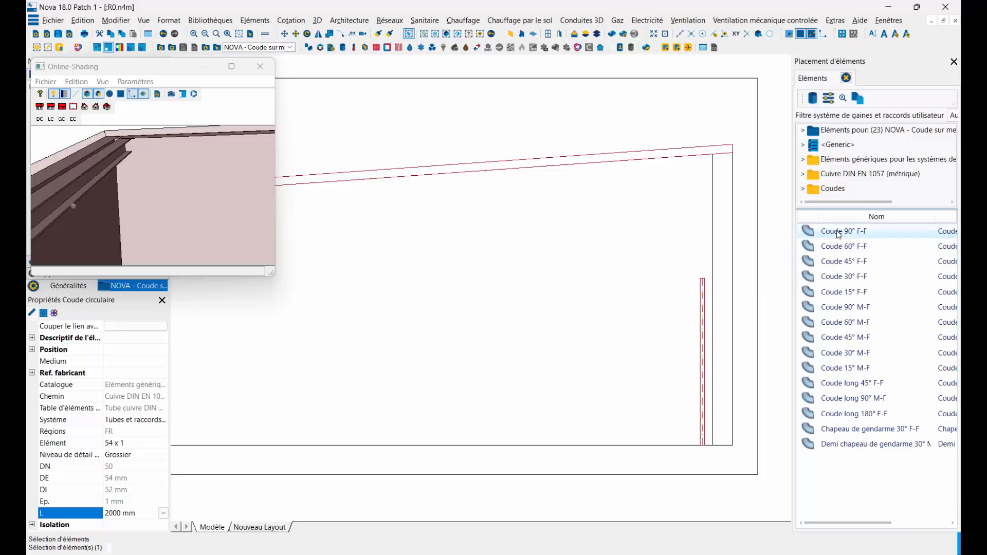
left_click(703, 270)
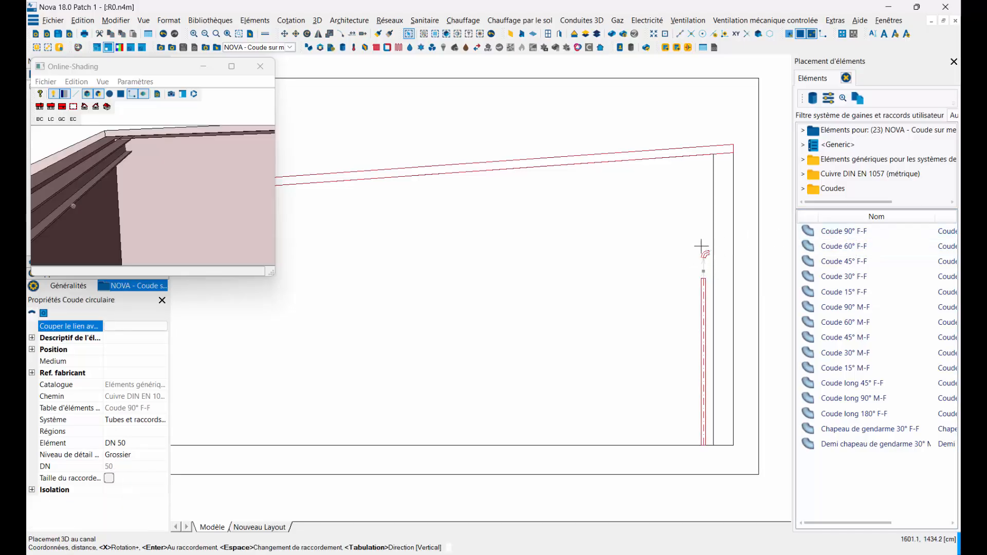
scroll(698, 174, "up", 1)
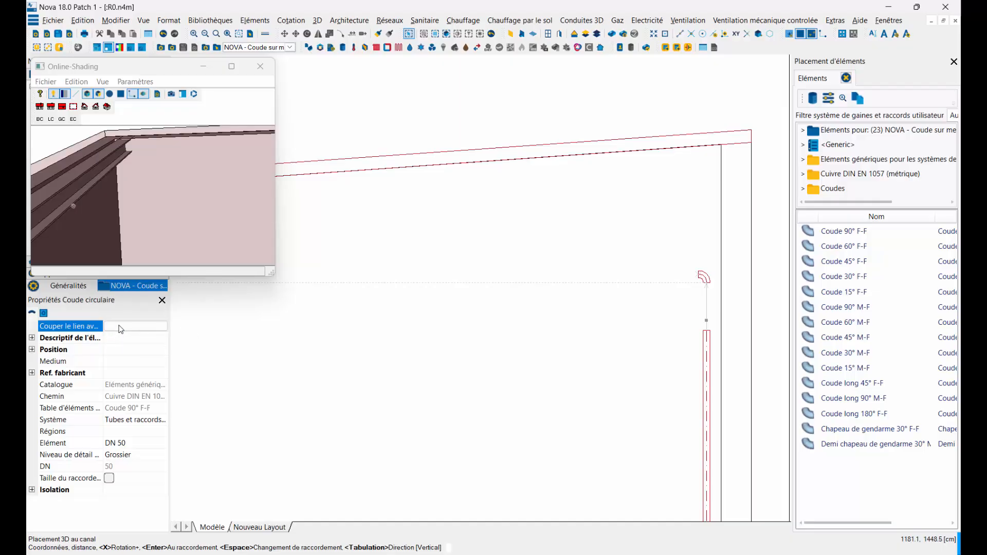
left_click(125, 328)
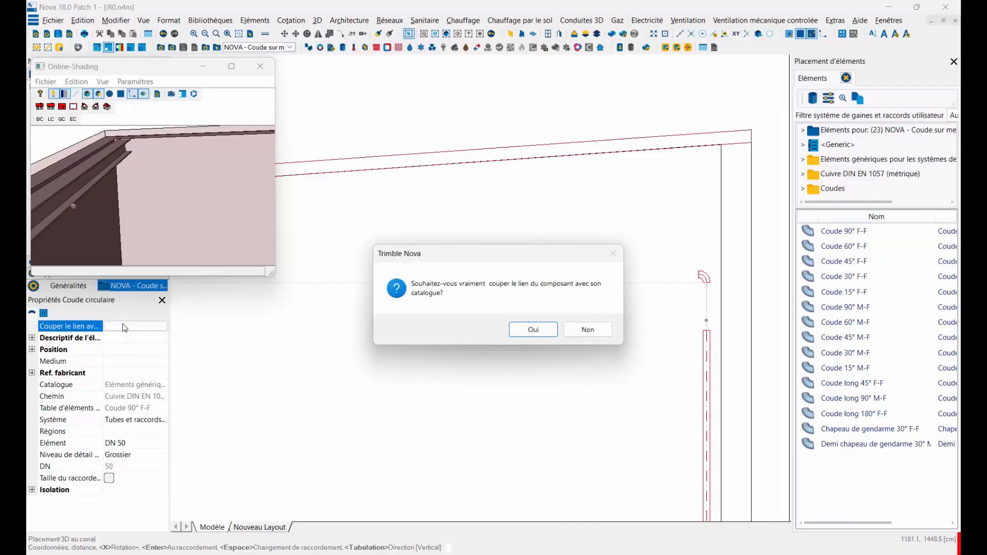
left_click(532, 329)
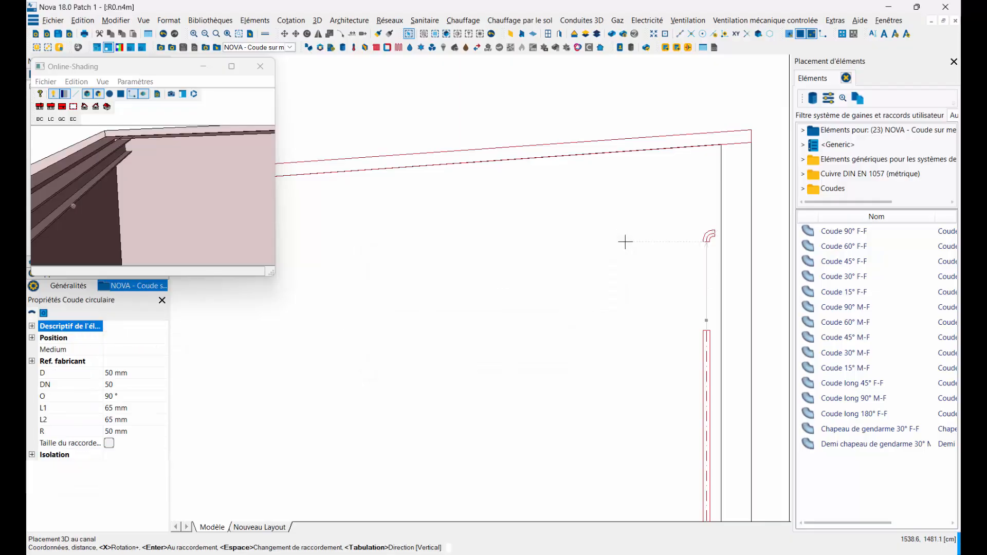
Step: Turn the elbow toward the room's interior and set its D to 54 mm and its L1, L2 and R to 108 mm
key("x")
left_click(78, 377)
type("5")
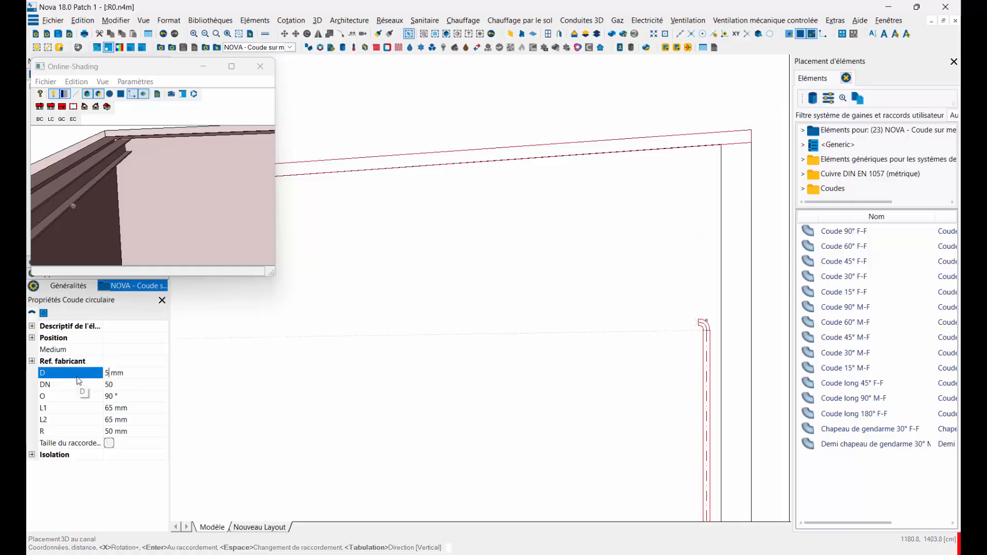
left_click(109, 383)
left_click(59, 409)
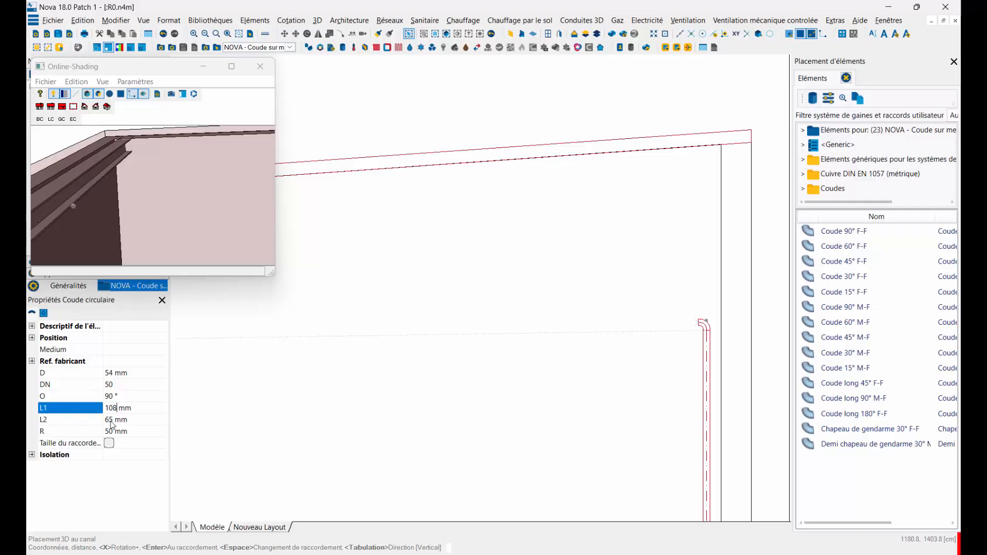
left_click(62, 420)
type("108")
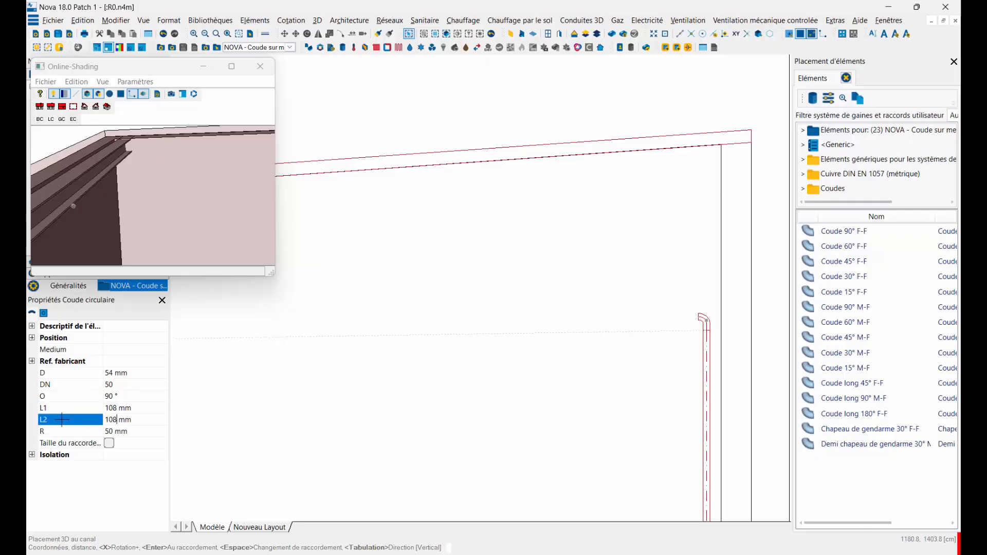
left_click(90, 432)
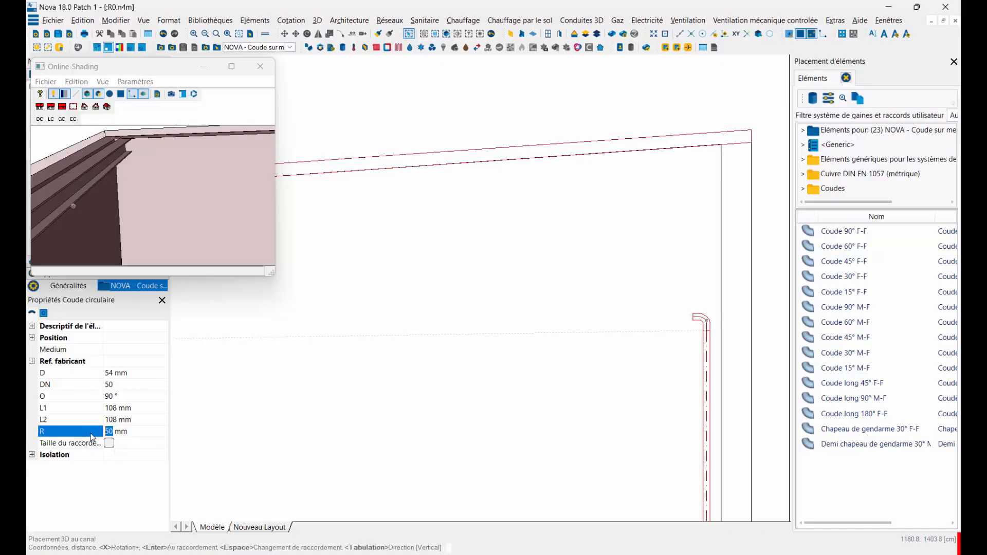
type("108")
key("Return")
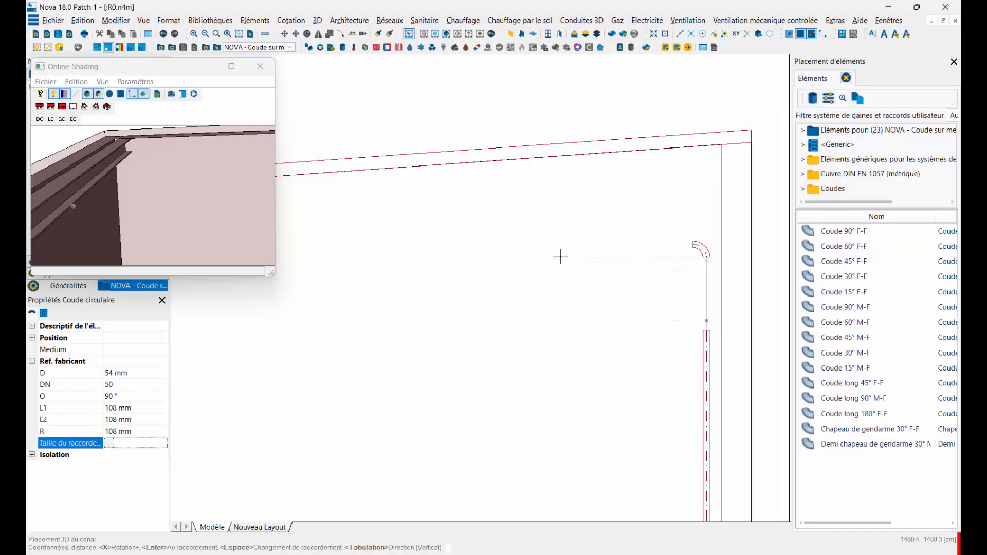
Step: Measure along the sloping roof's upper edge from its low end to its high end and copy the measured angle
scroll(662, 244, "down", 4)
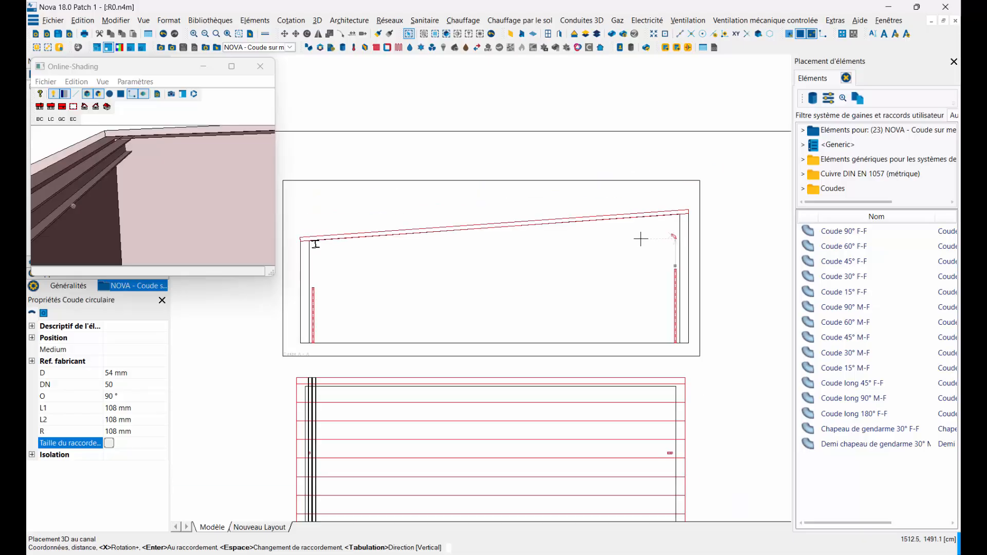
scroll(665, 238, "up", 3)
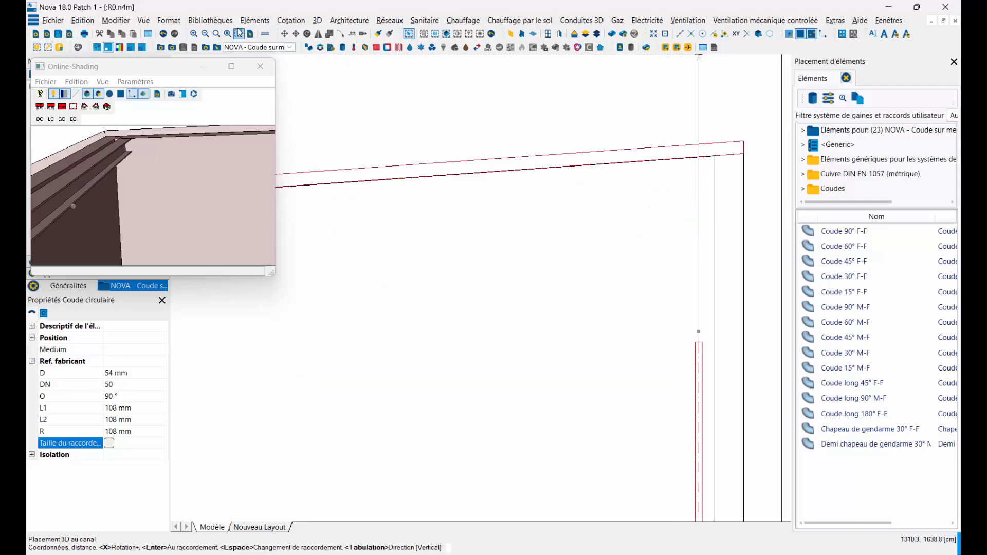
left_click(284, 22)
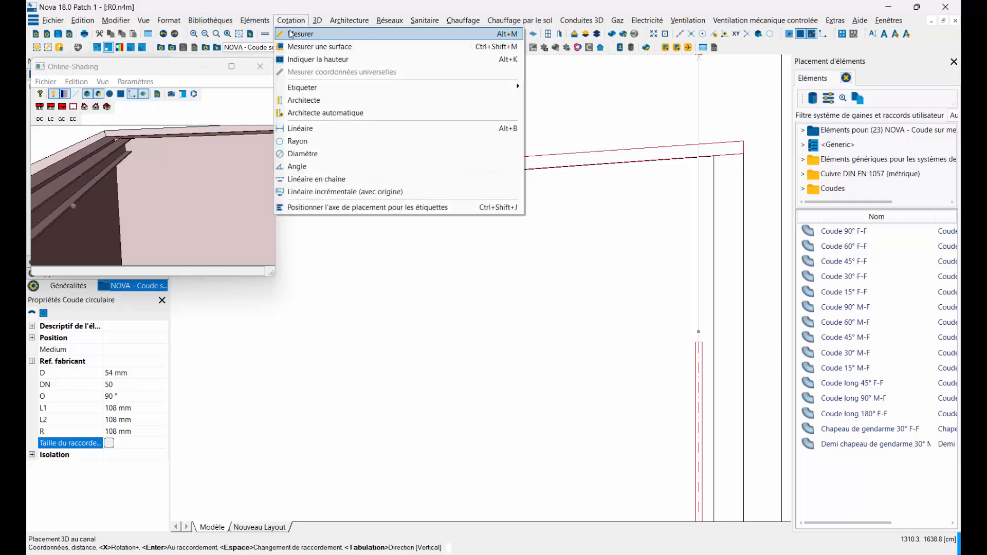
left_click(293, 35)
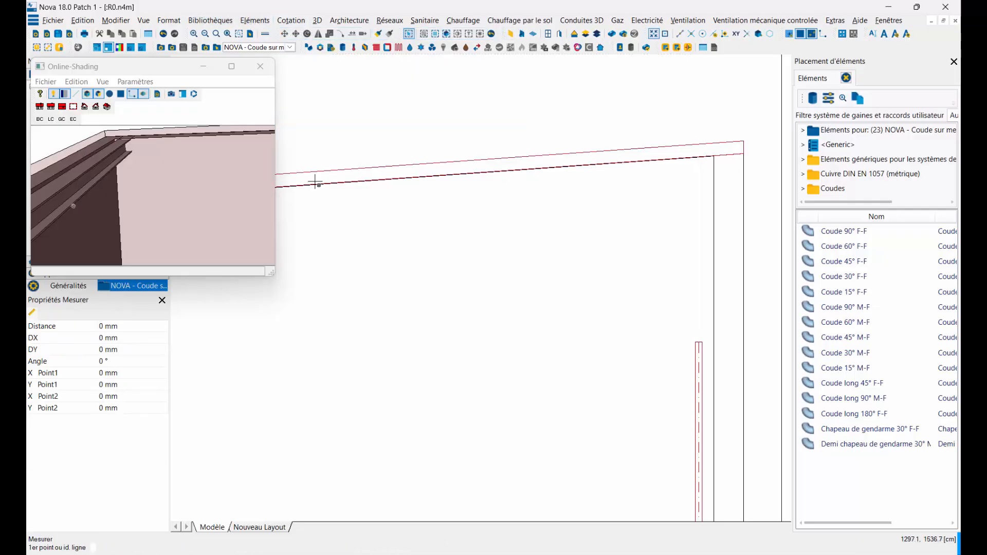
scroll(609, 249, "down", 3)
scroll(375, 266, "up", 5)
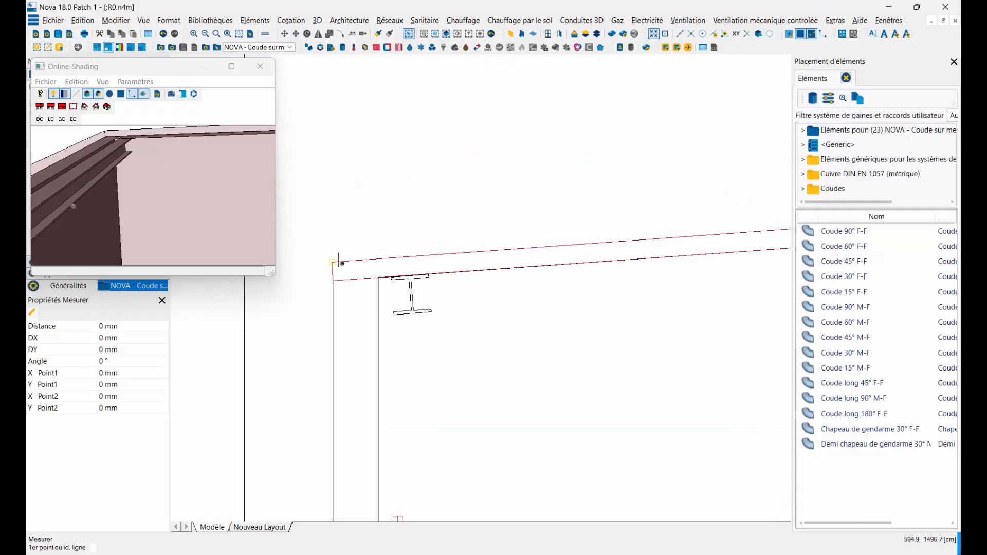
left_click(334, 262)
scroll(544, 238, "down", 3)
scroll(727, 226, "up", 5)
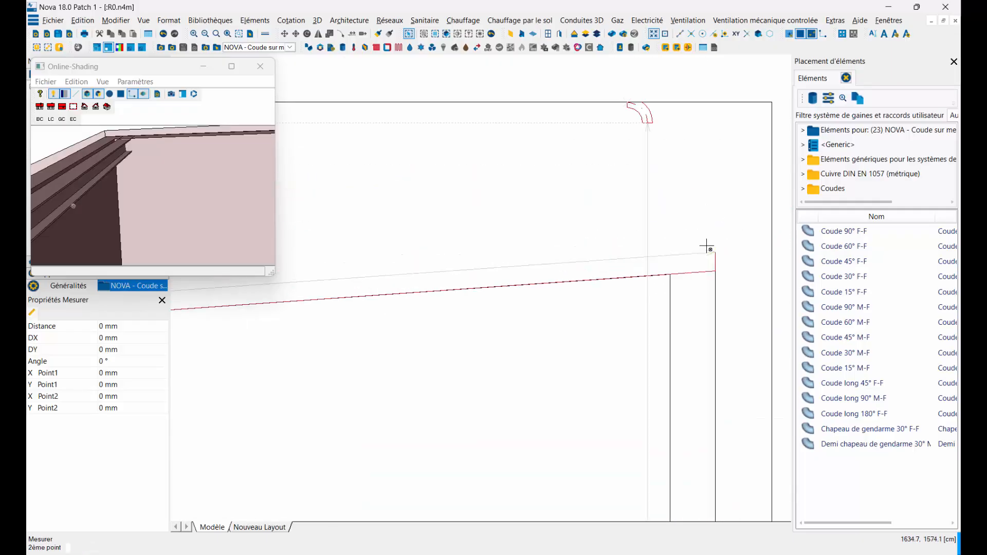
left_click(723, 257)
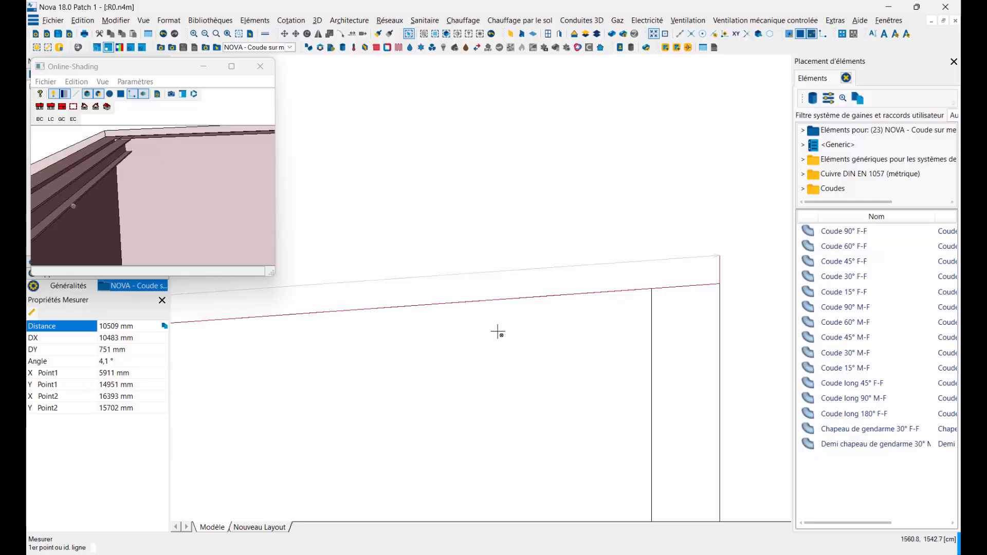
scroll(498, 330, "down", 5)
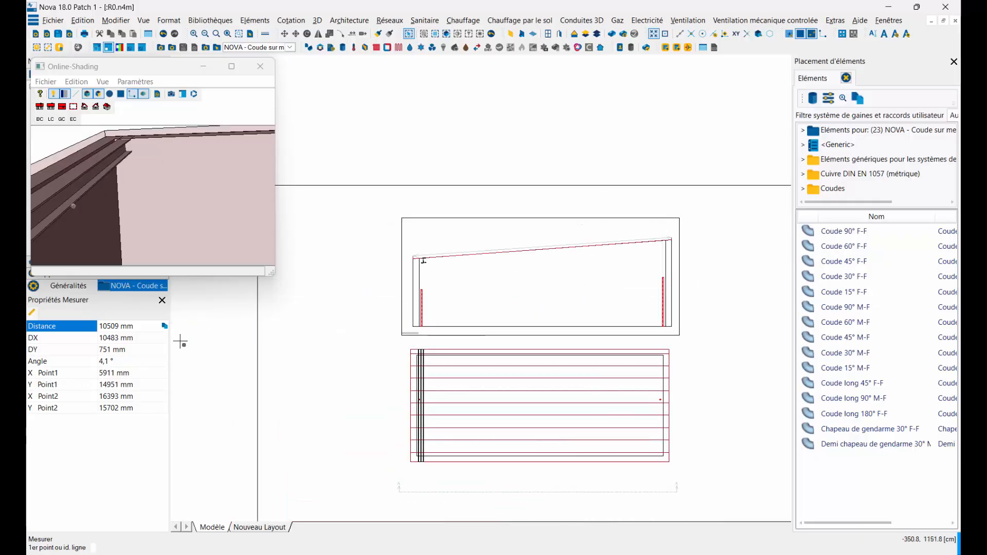
left_click(107, 362)
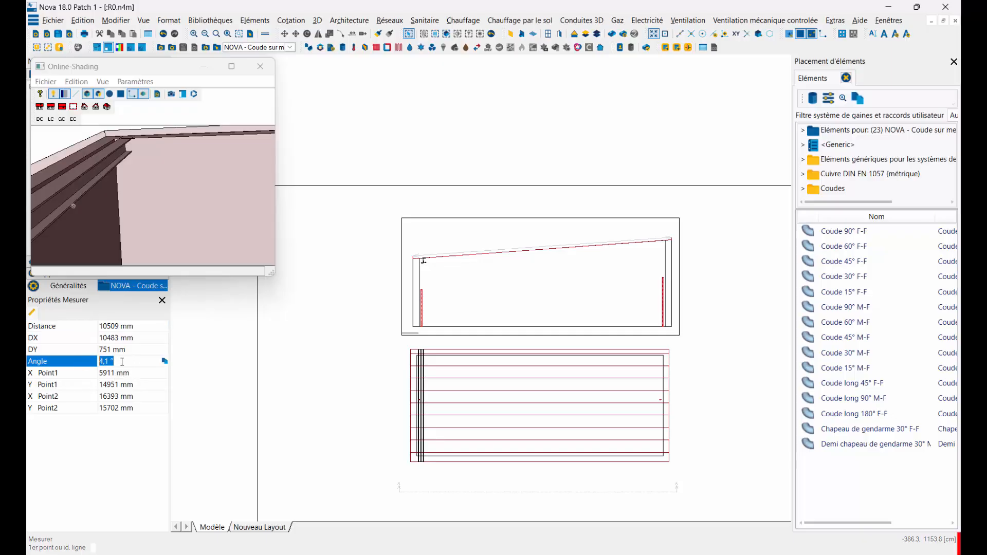
left_click(165, 361)
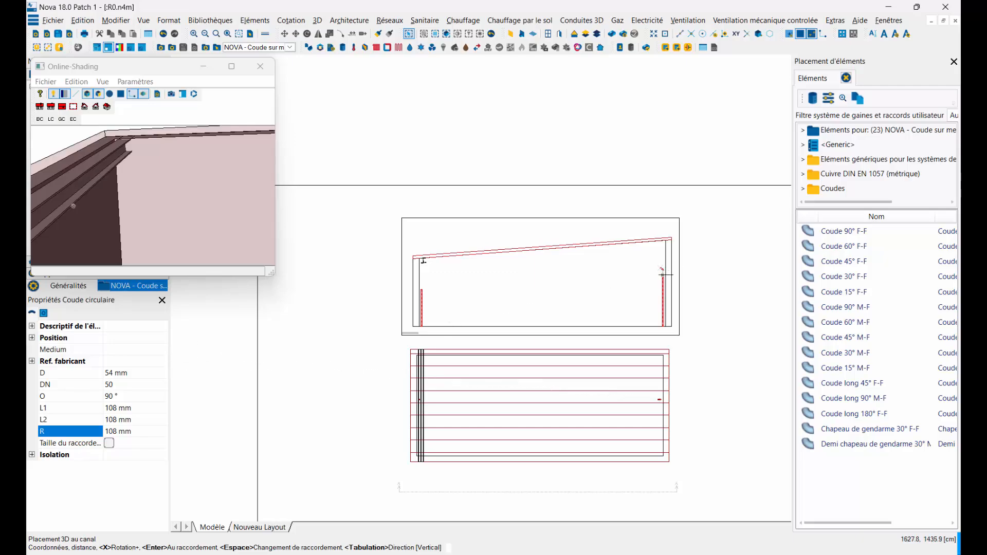
Step: Set the elbow's angle O to 90 plus the copied roof slope angle, 90+4,095137°
scroll(663, 275, "up", 5)
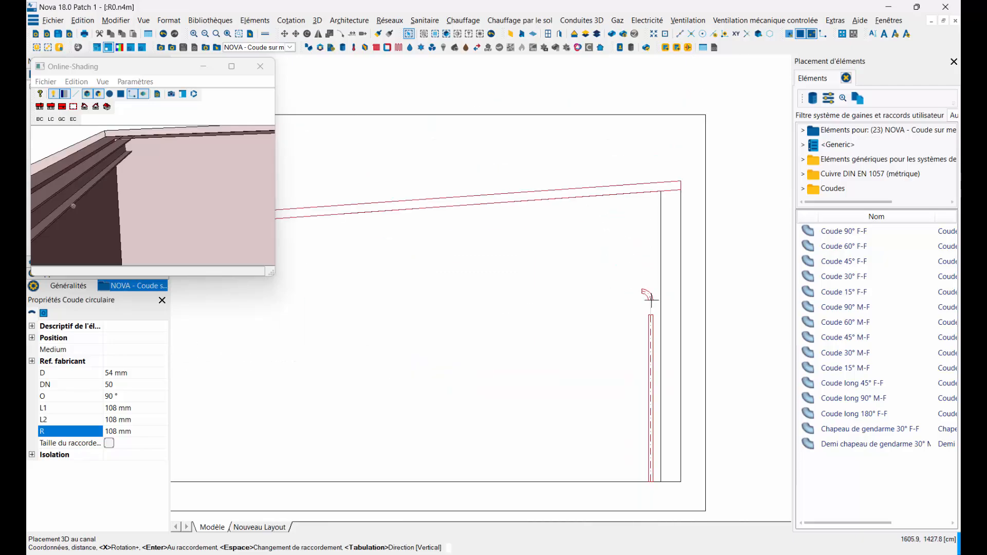
left_click(651, 313)
left_click(112, 396)
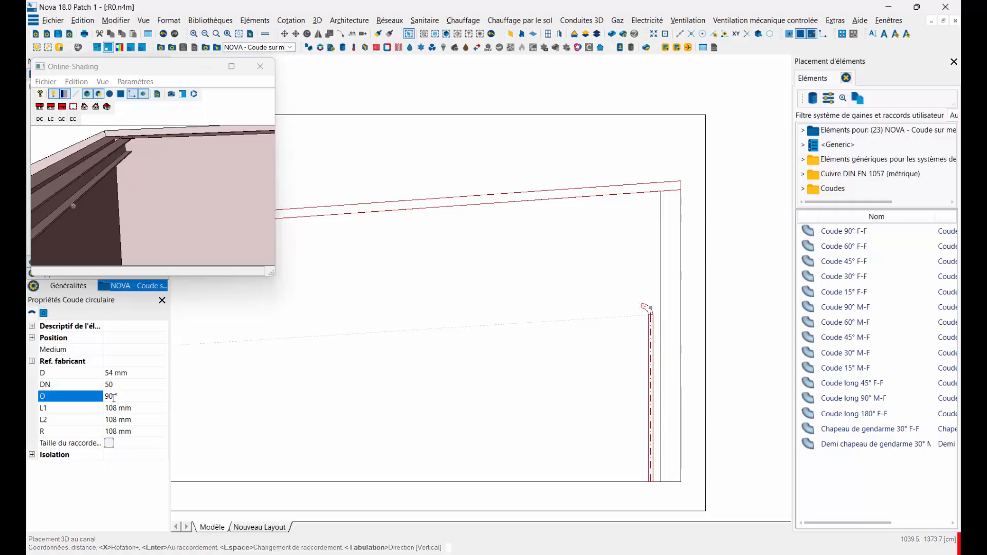
right_click(113, 401)
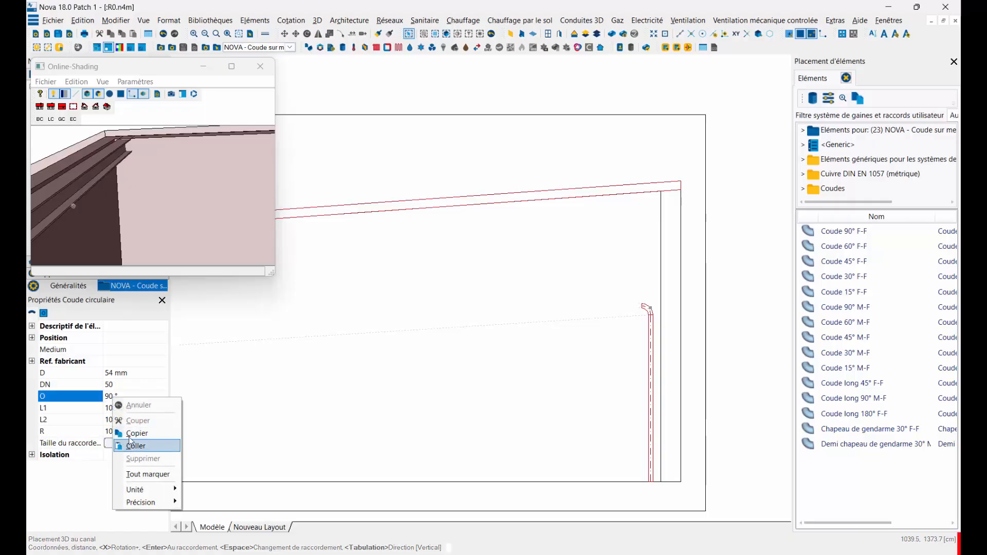
left_click(115, 396)
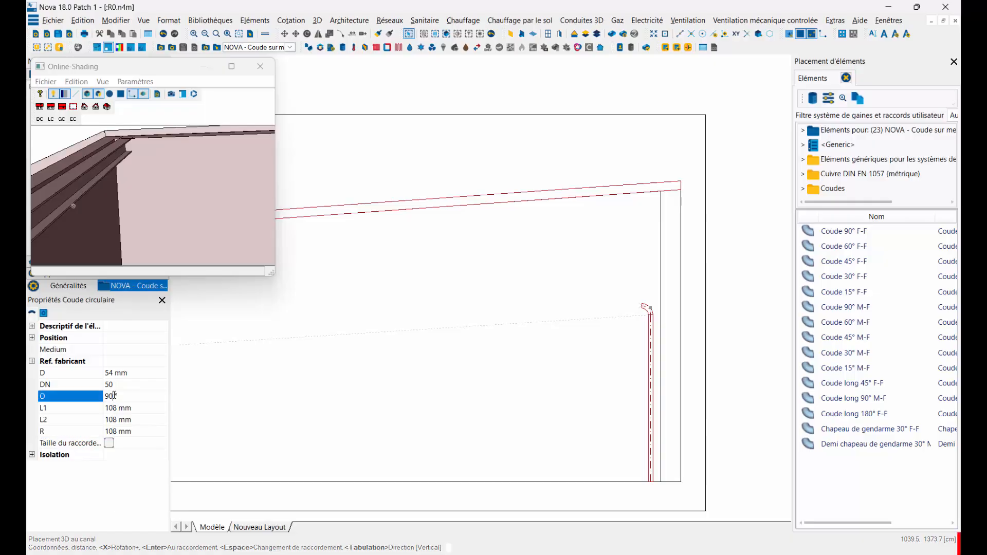
type("+")
right_click(113, 396)
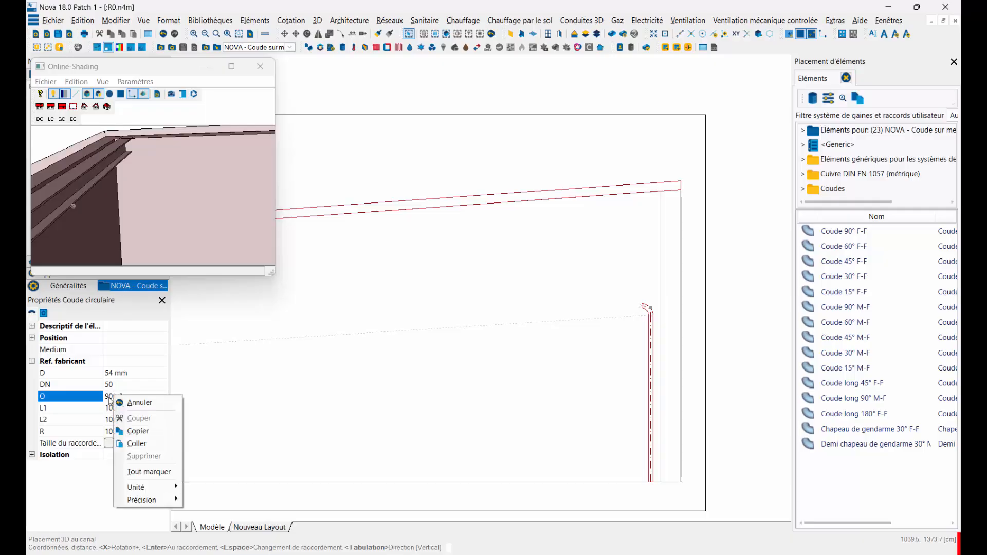
left_click(109, 396)
right_click(118, 395)
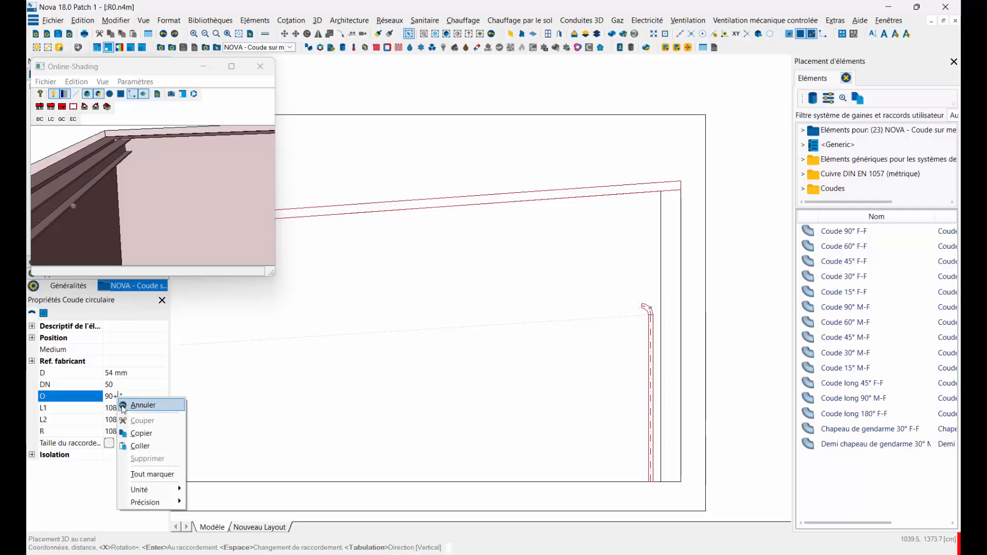
left_click(131, 449)
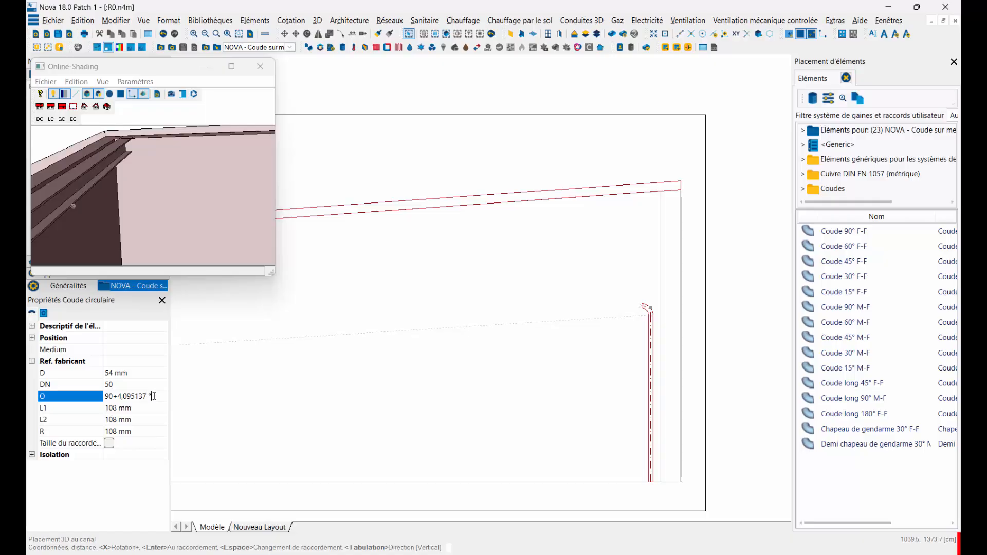
key("Tab")
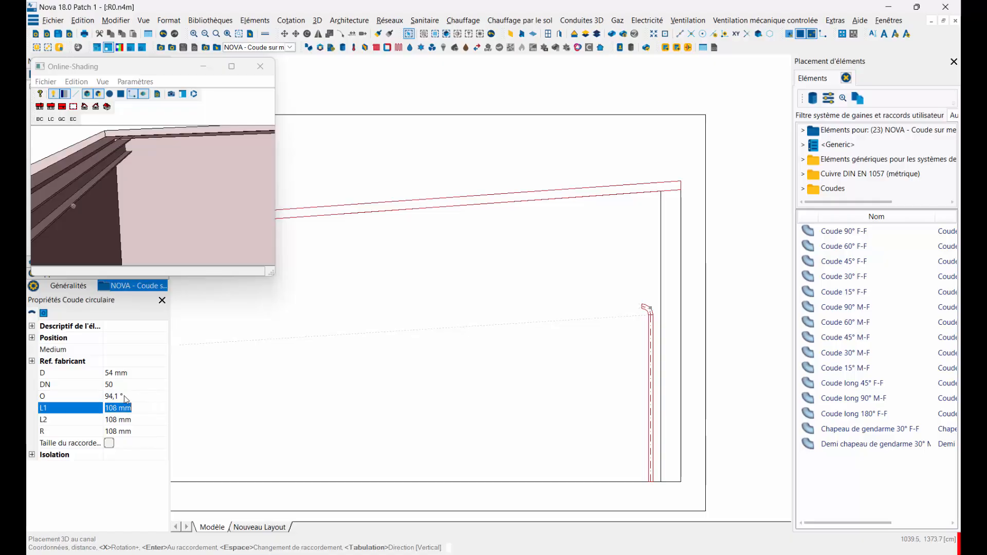
Step: Set the elbow's placement zero point to clearance corner CP2-01 and place the elbow against the underside of the roof above the right-hand pipe
scroll(653, 210, "up", 2)
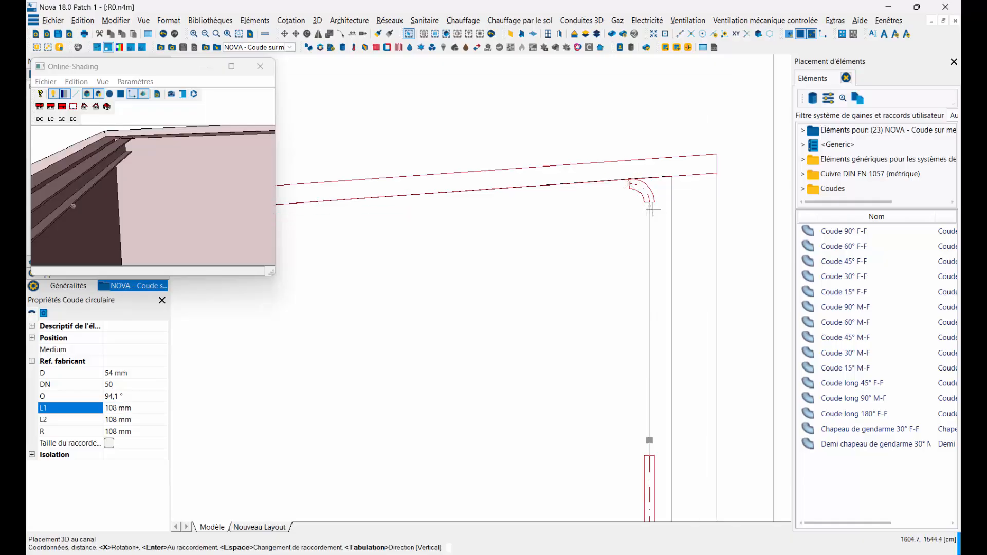
scroll(652, 211, "up", 2)
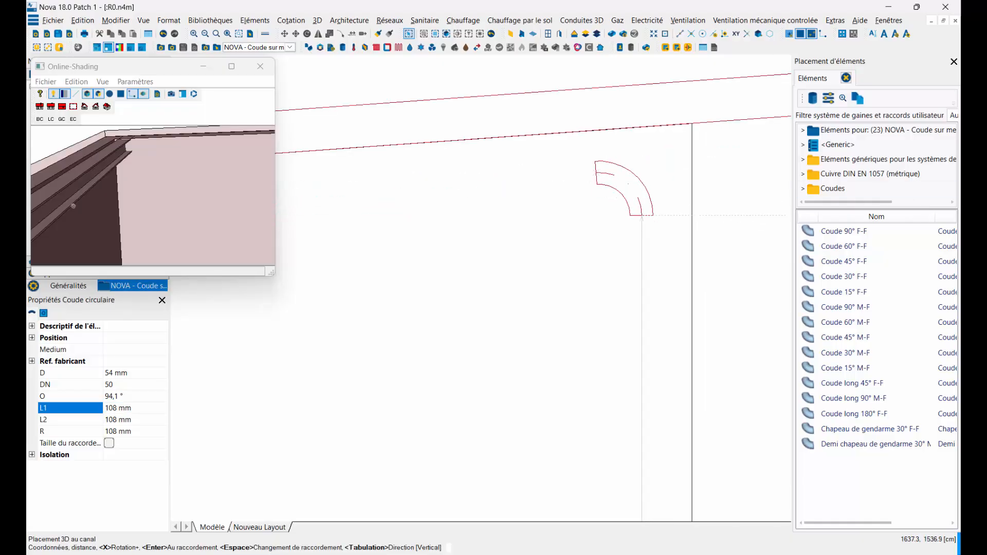
left_click(945, 267)
left_click_drag(341, 167, 290, 135)
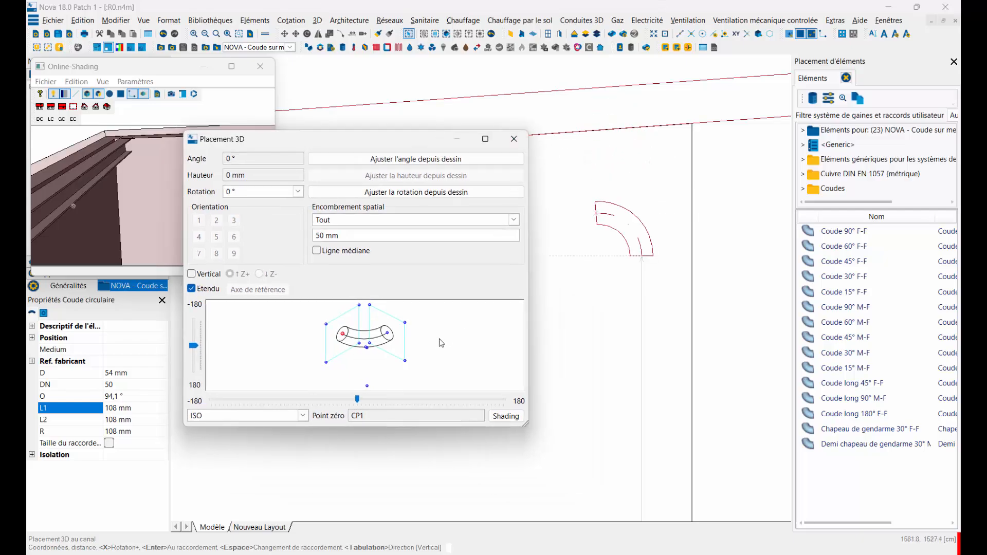
left_click(405, 361)
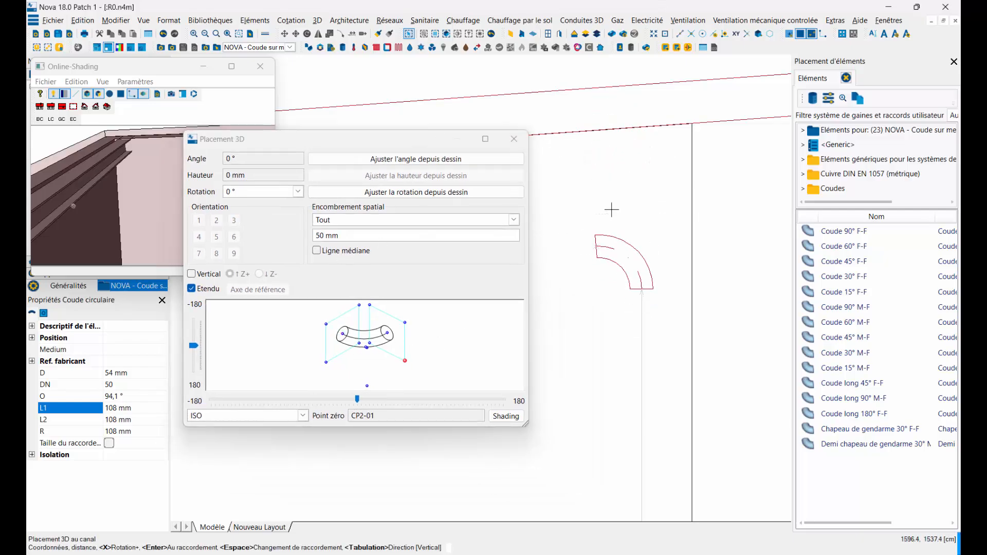
left_click(650, 126)
left_click(517, 137)
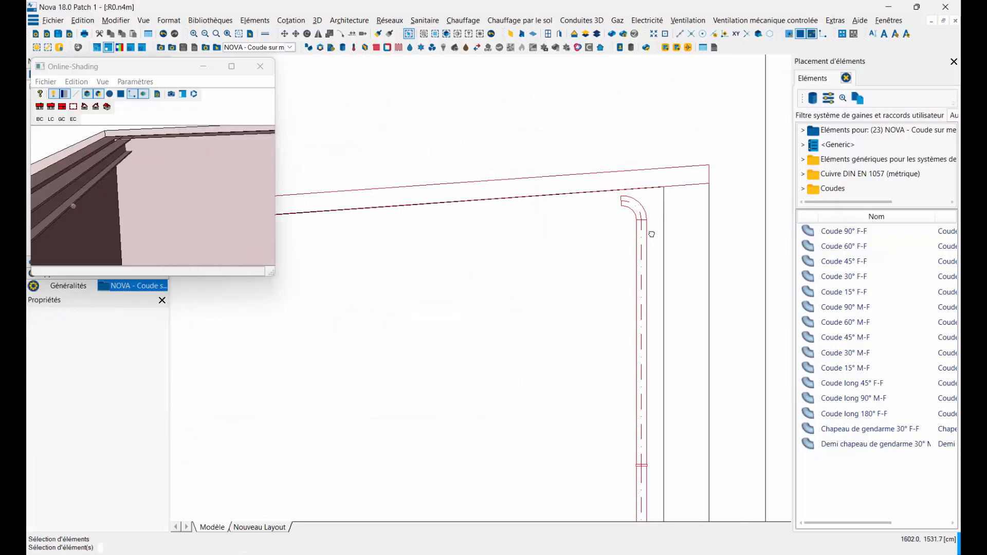
scroll(423, 270, "down", 4)
scroll(422, 271, "up", 4)
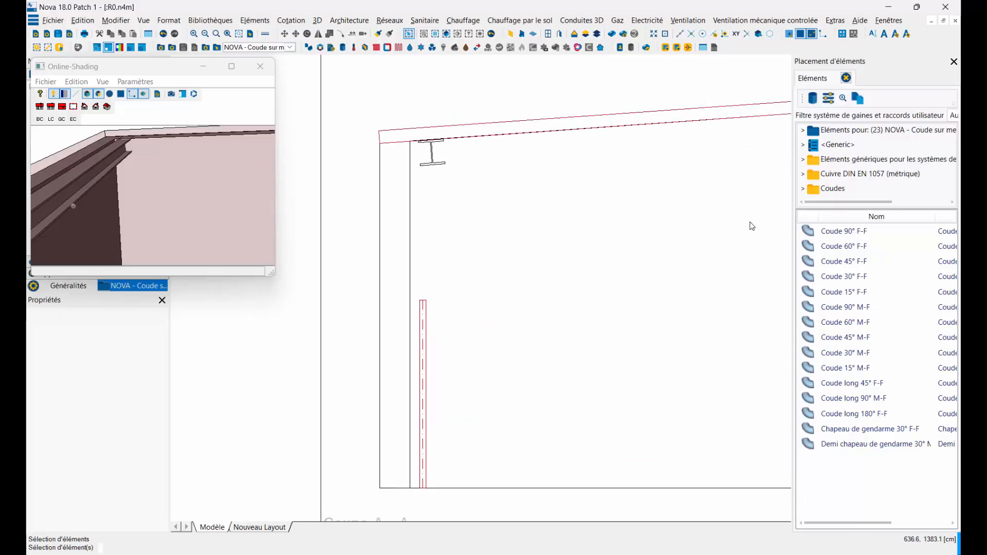
Step: Connect a Coude 90° F-F elbow to the open upper end of the left-hand vertical pipe, turned toward the room's interior
left_click(843, 232)
left_click_drag(390, 145, 660, 367)
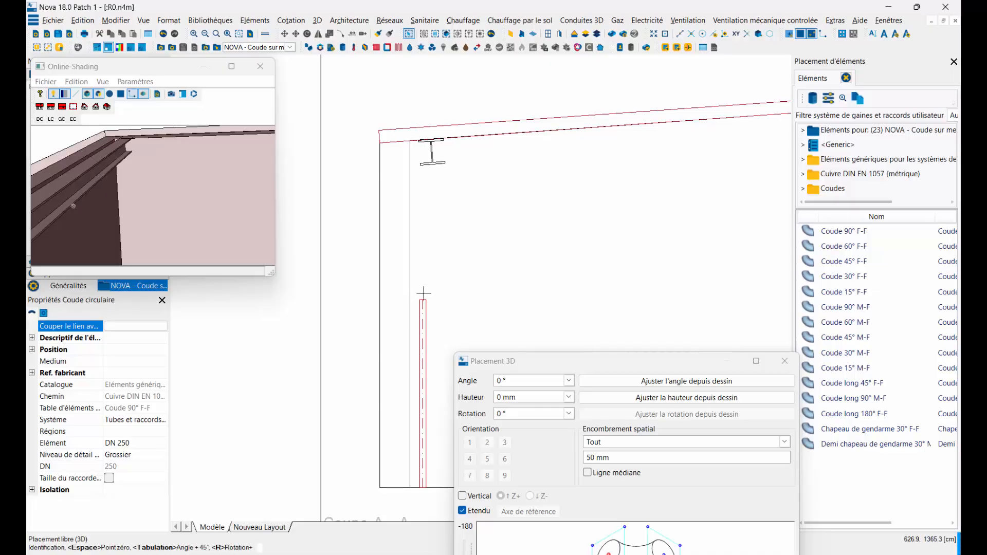
left_click(424, 293)
scroll(433, 193, "up", 2)
key("x")
key("x")
key("x")
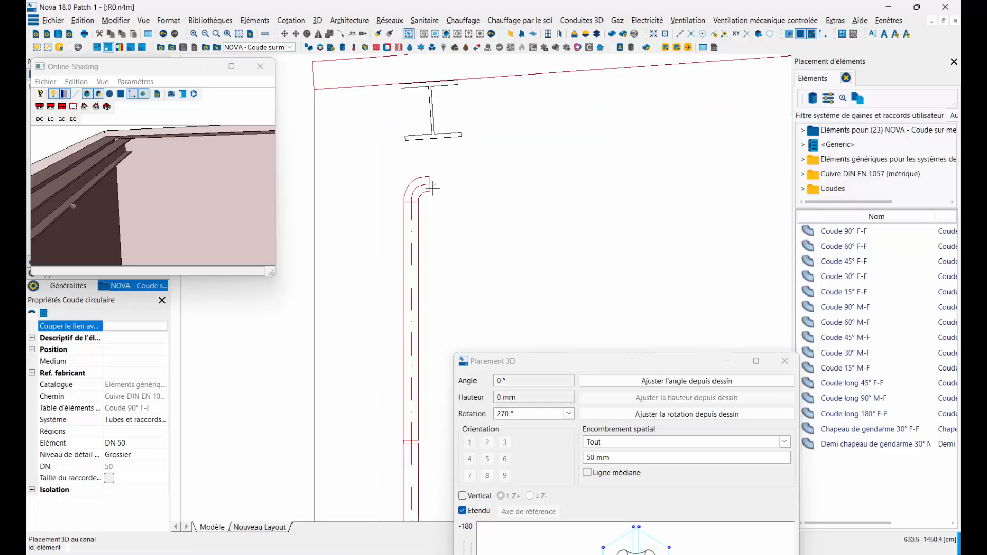
Step: Place a second DN 50 elbow, a short horizontal distance further into the room, with a 180° rotation so its outlet points upward
key("x")
key("x")
key("x")
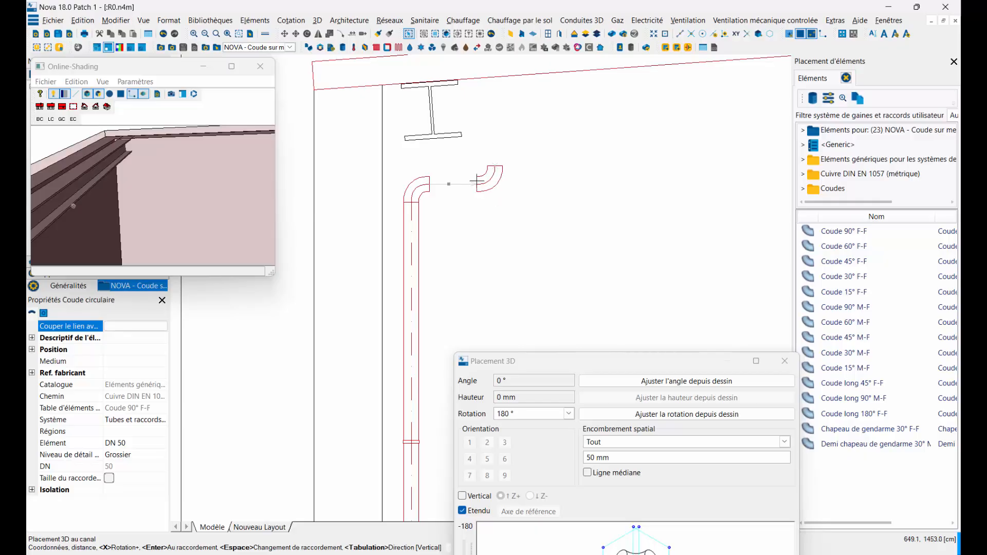
left_click(477, 181)
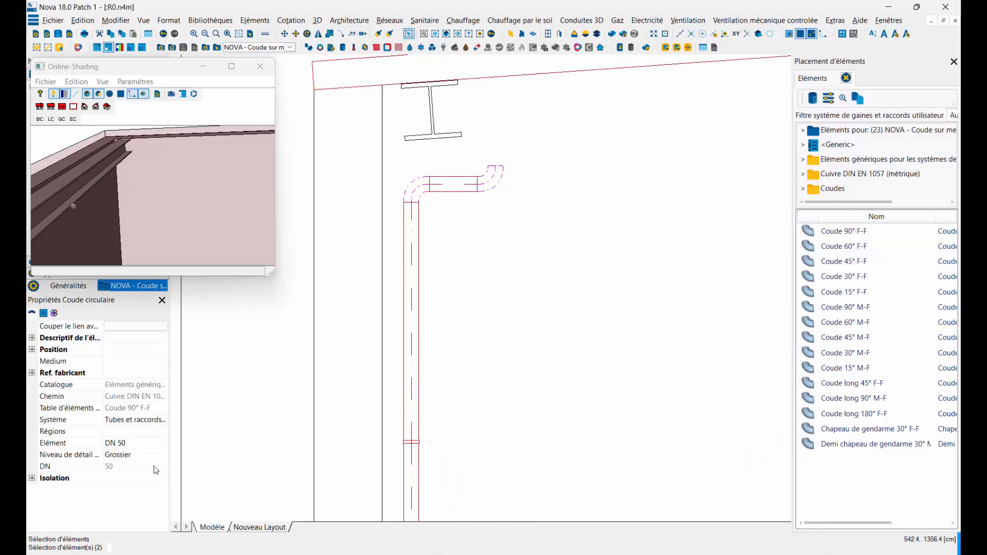
Step: Set the detail level of both placed elbows to Fin
left_click(129, 454)
left_click(163, 454)
left_click(118, 486)
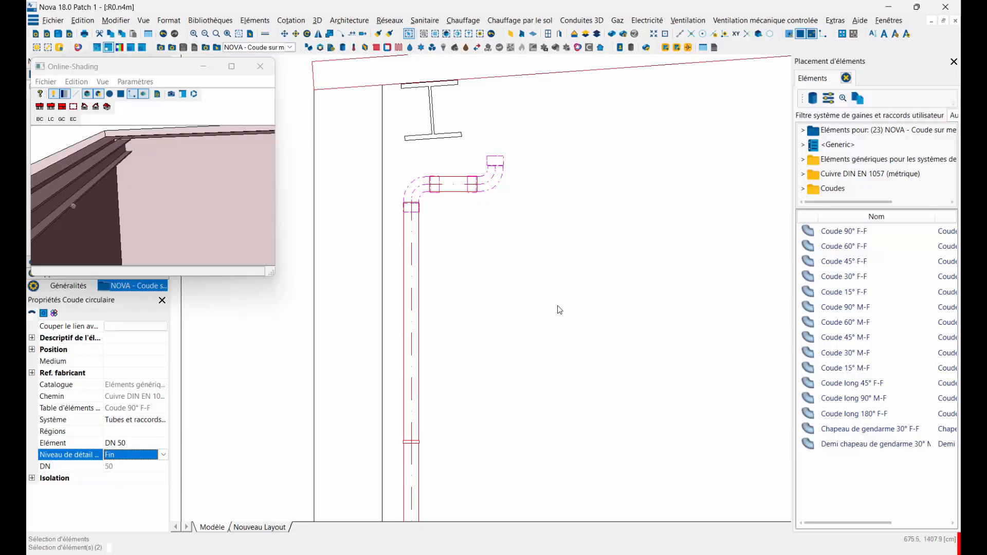
left_click(557, 307)
scroll(505, 170, "up", 3)
scroll(500, 193, "down", 6)
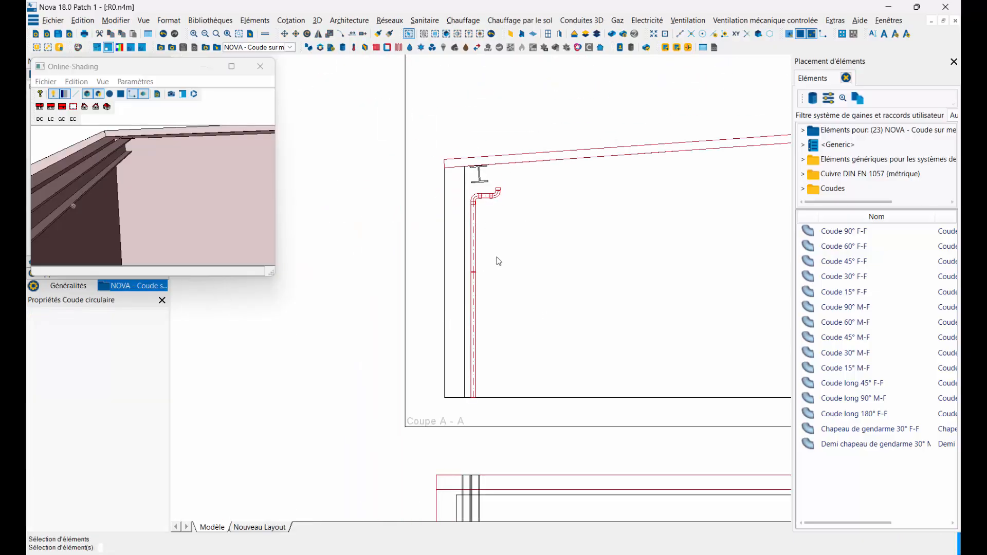
Step: Start another 90° elbow from the second elbow's upward outlet and cut its link with the catalogue
right_click(501, 197)
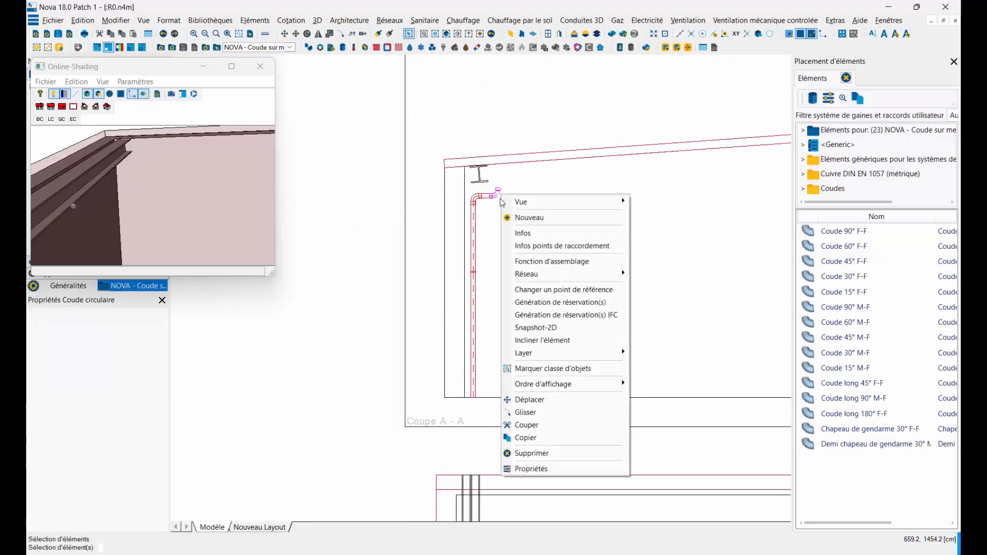
left_click(519, 216)
scroll(496, 186, "up", 4)
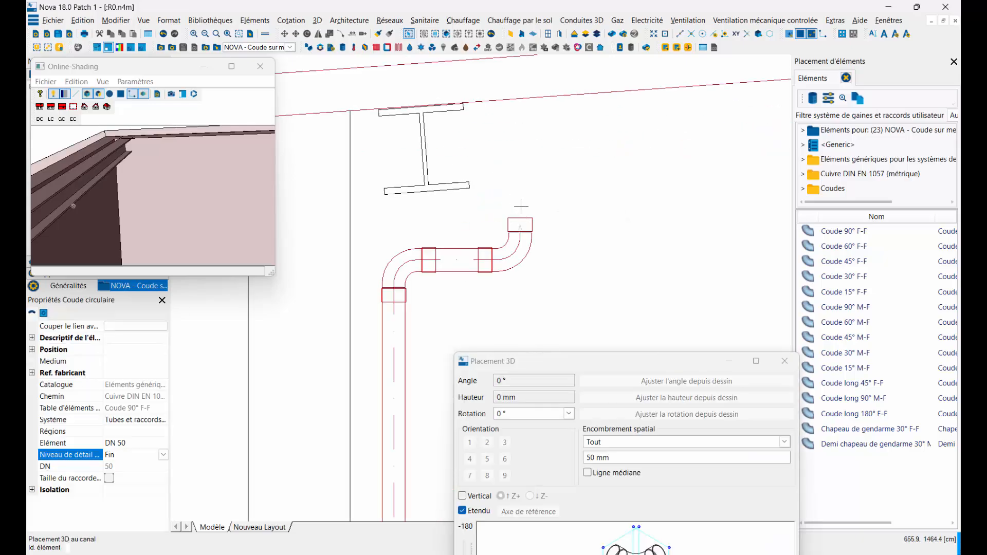
left_click(521, 207)
key("x")
key("x")
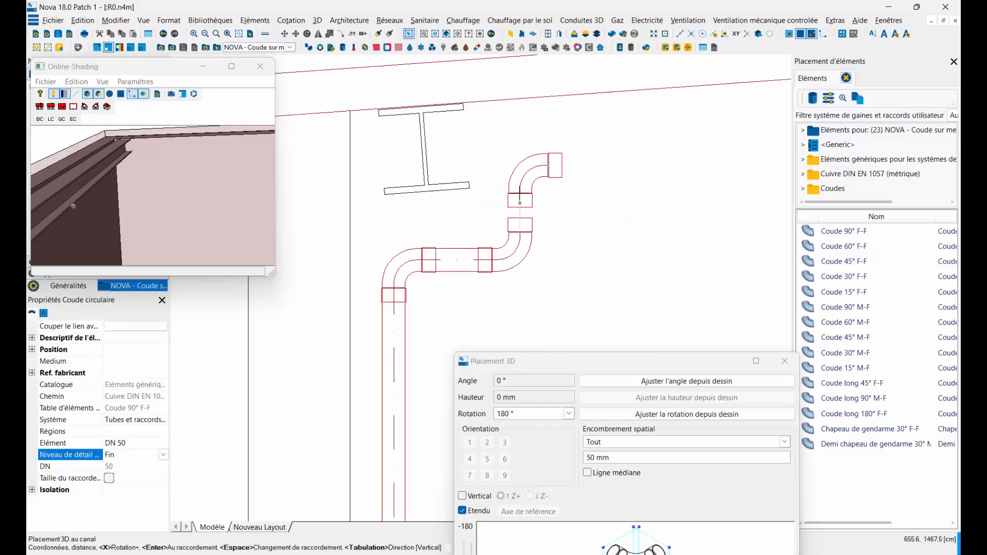
left_click(135, 326)
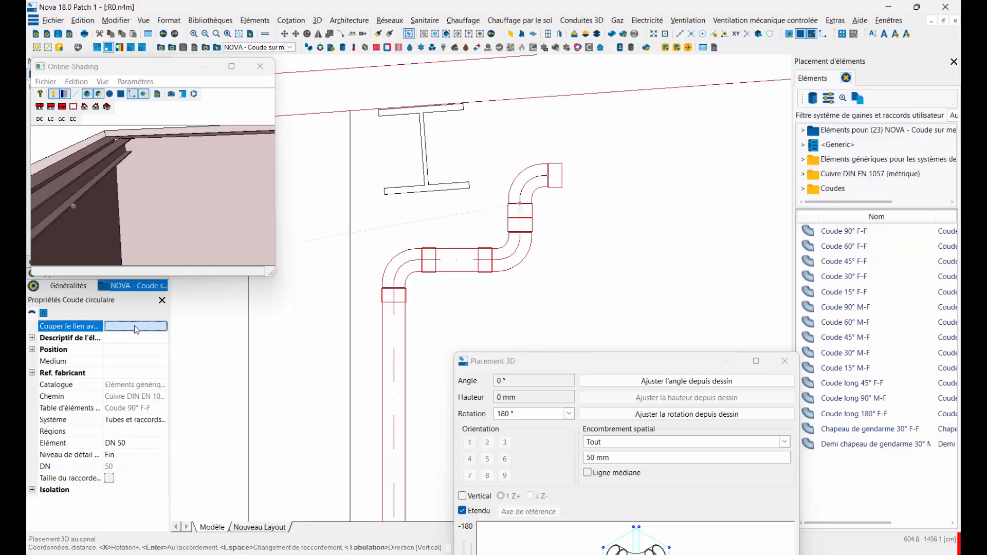
left_click(134, 325)
left_click(532, 331)
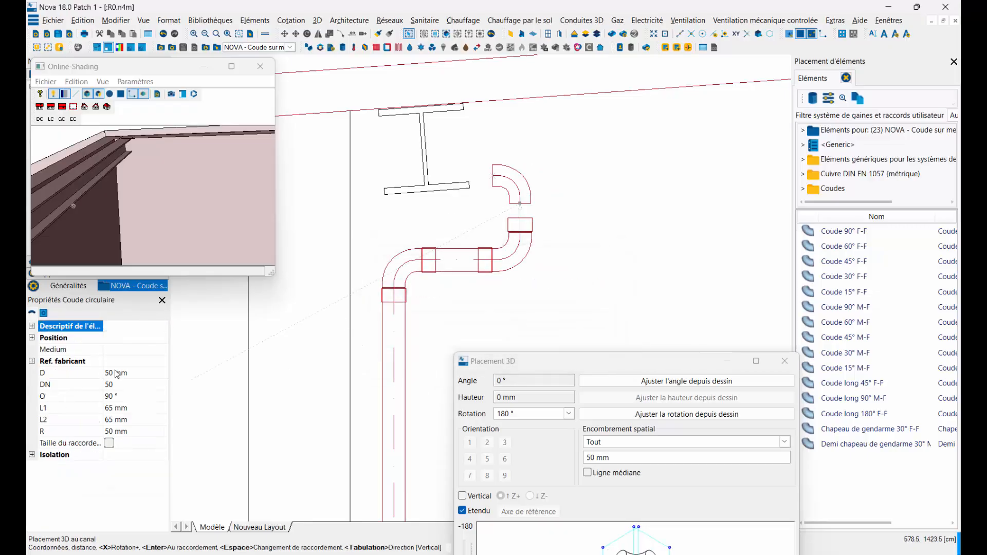
Step: Set the new elbow's D to 54 mm and its L1, L2 and R to 108 mm, and turn it toward the room's interior
left_click(73, 378)
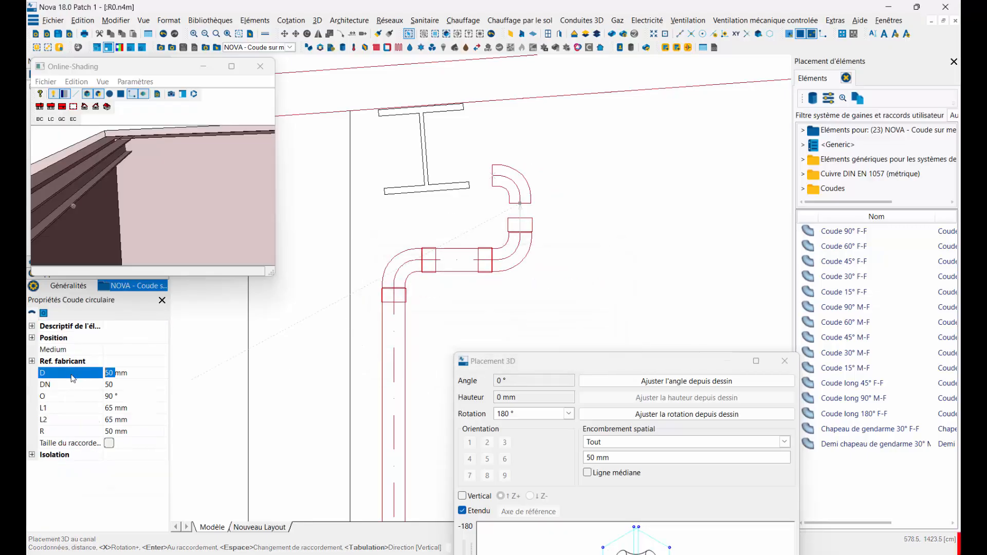
left_click(112, 408)
type("108")
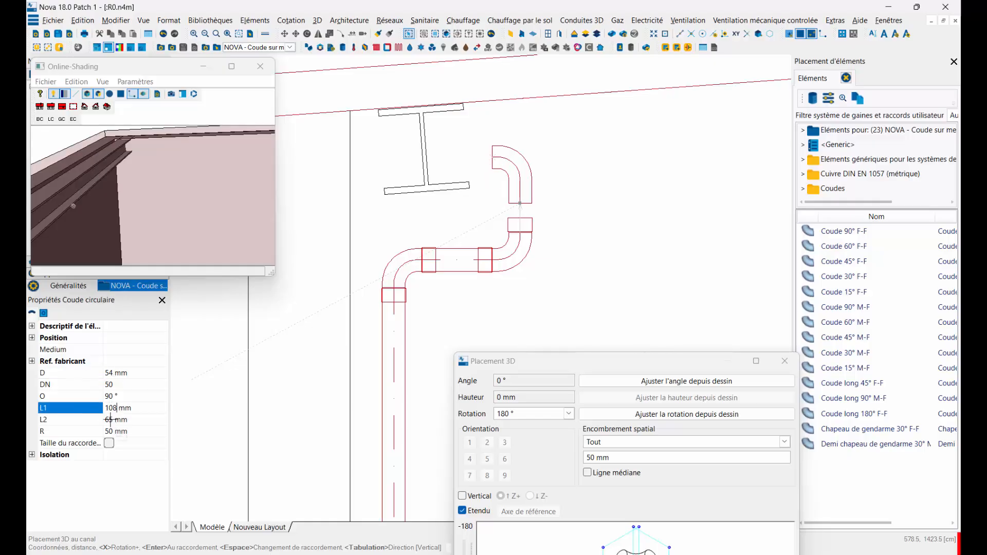
left_click(110, 420)
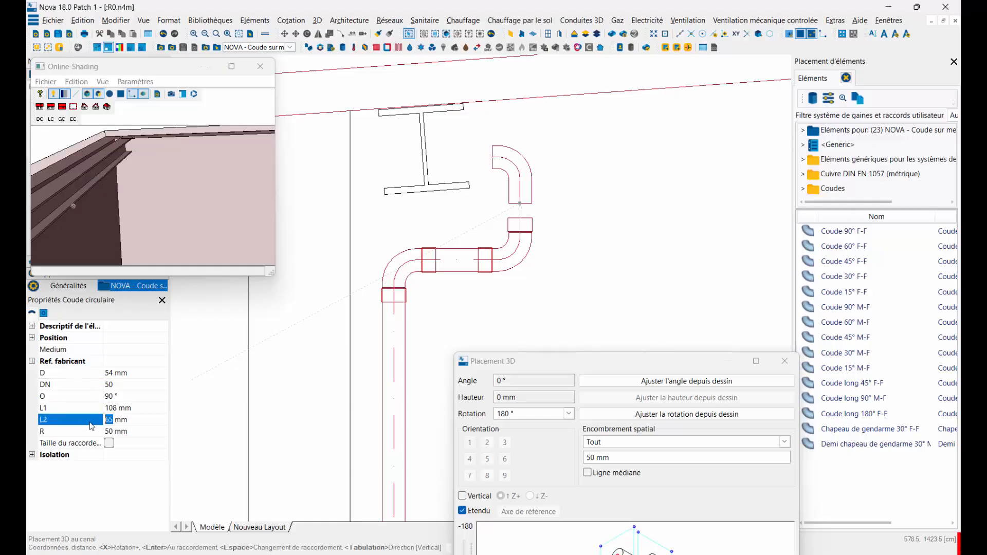
type("108")
left_click(77, 432)
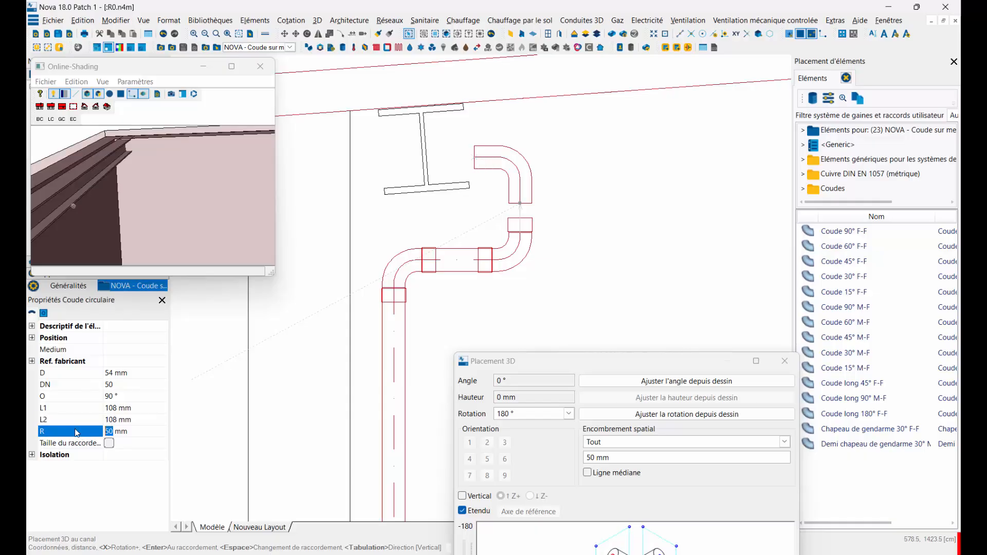
key("Return")
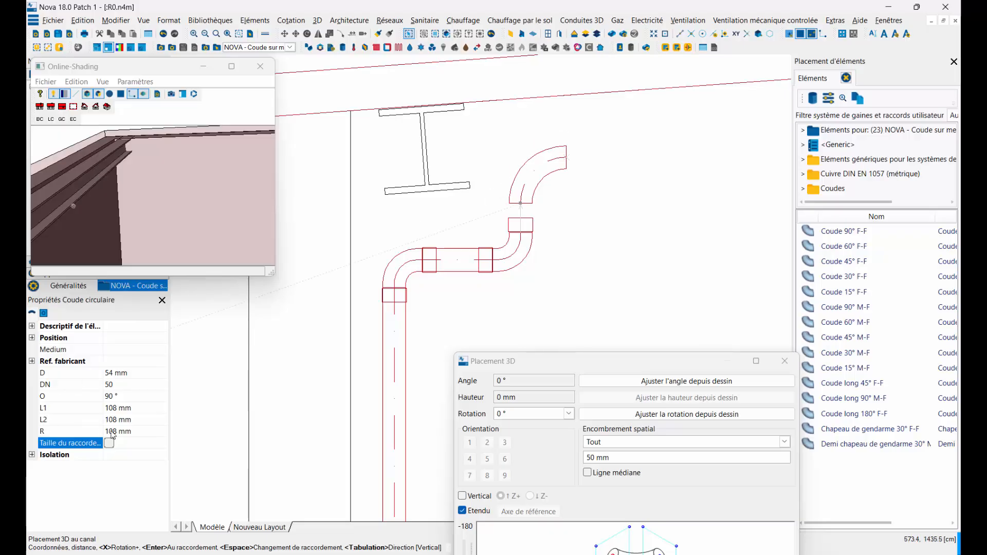
Step: Try a length L2 of 200 mm on the new elbow and restore it to 108 mm
scroll(494, 205, "up", 2)
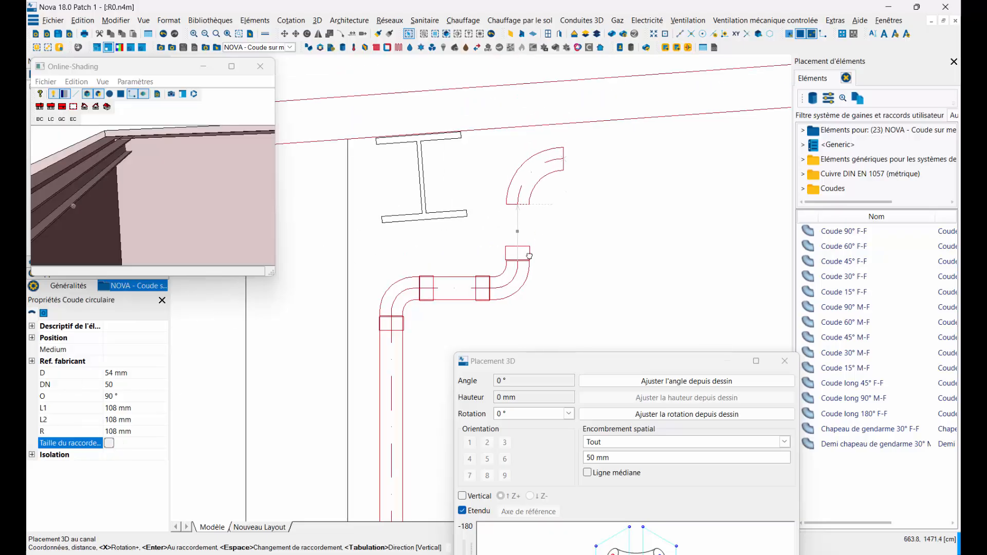
scroll(520, 255, "up", 2)
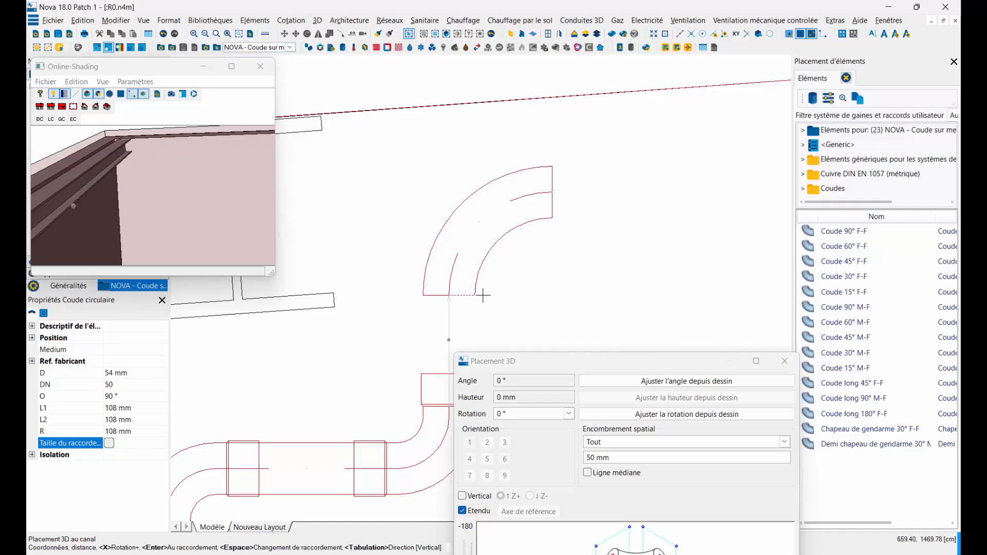
scroll(467, 284, "down", 2)
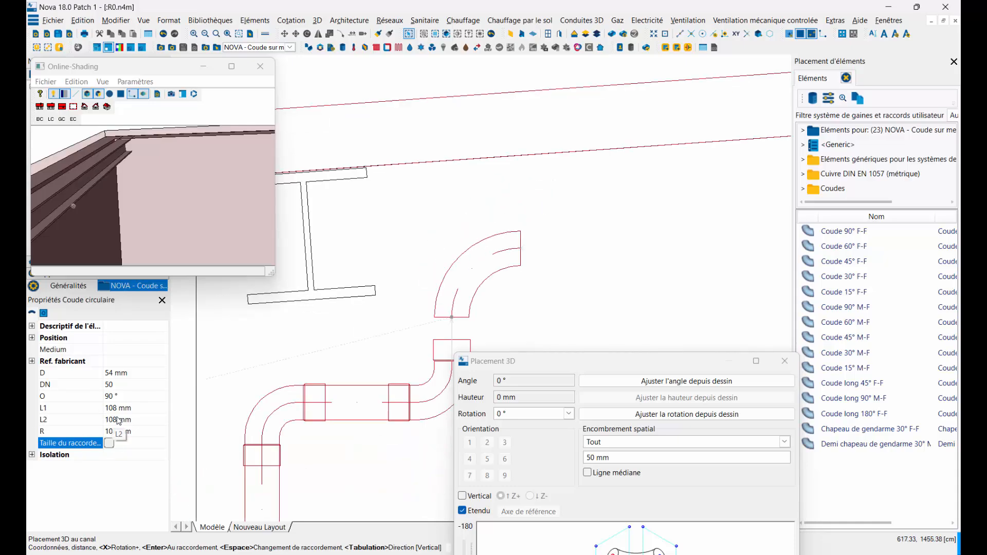
left_click(55, 419)
type("200")
key("Tab")
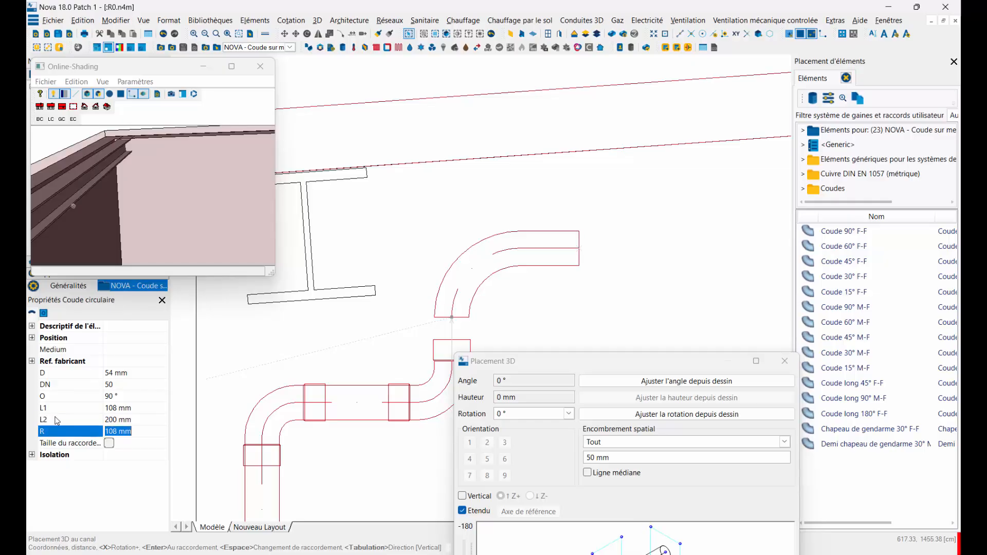
scroll(515, 279, "up", 4)
scroll(515, 279, "down", 4)
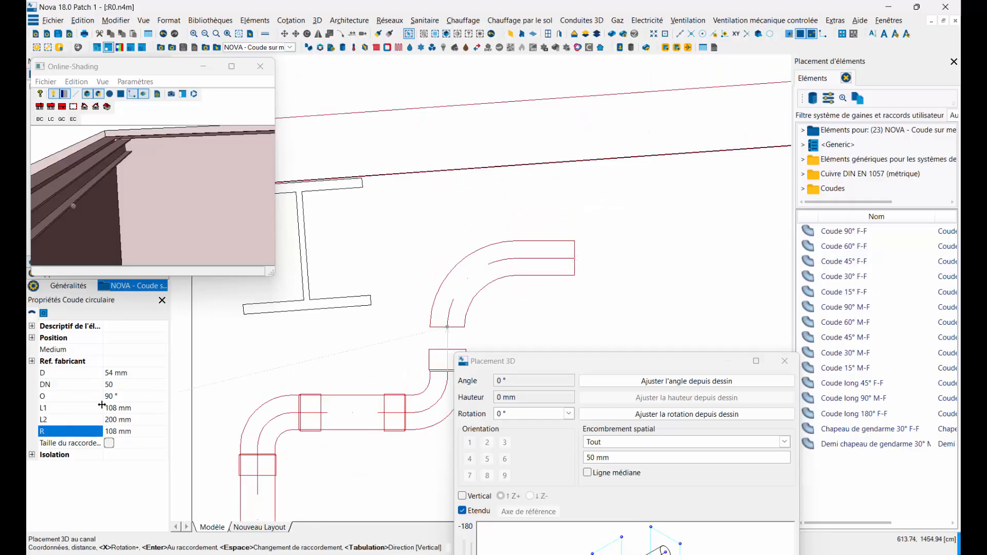
left_click(57, 420)
type("108")
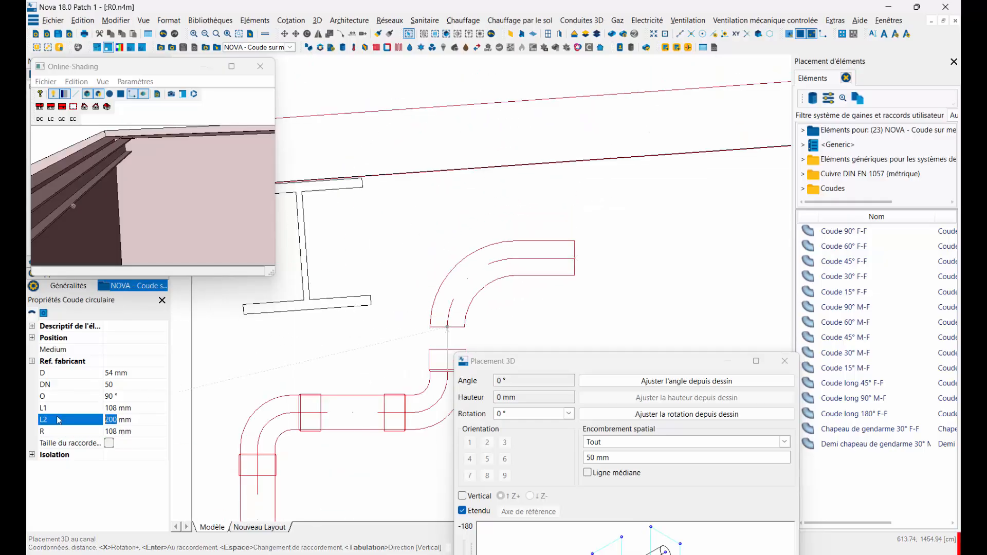
key("Tab")
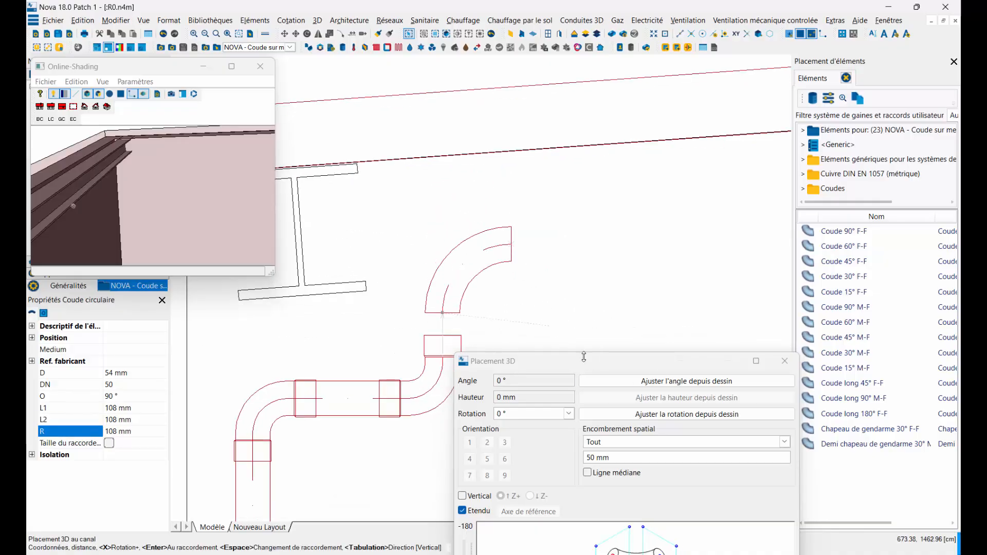
Step: Move the Placement 3D window clear of the piping and set the elbow's zero point to connection point CP2
left_click_drag(588, 367, 741, 185)
scroll(397, 271, "down", 3)
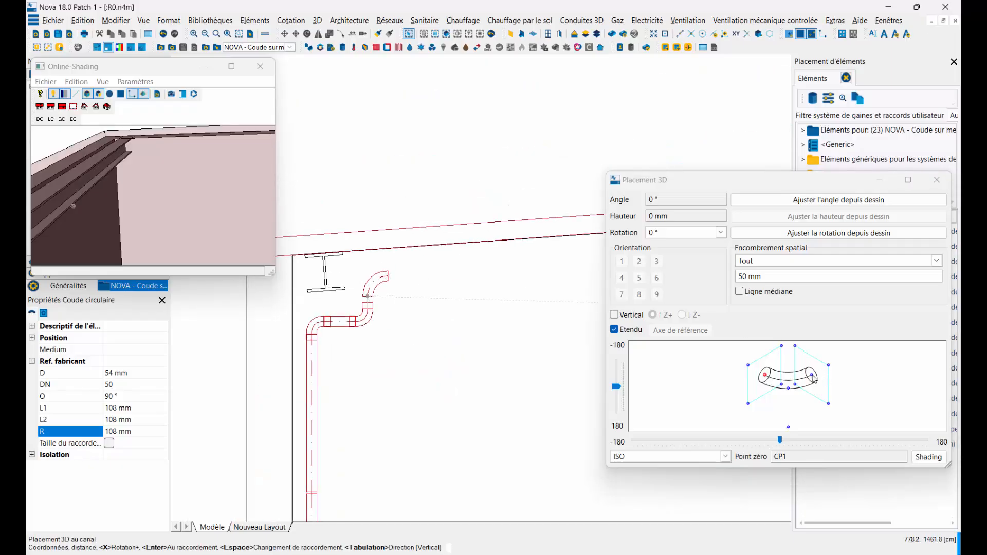
scroll(389, 278, "up", 3)
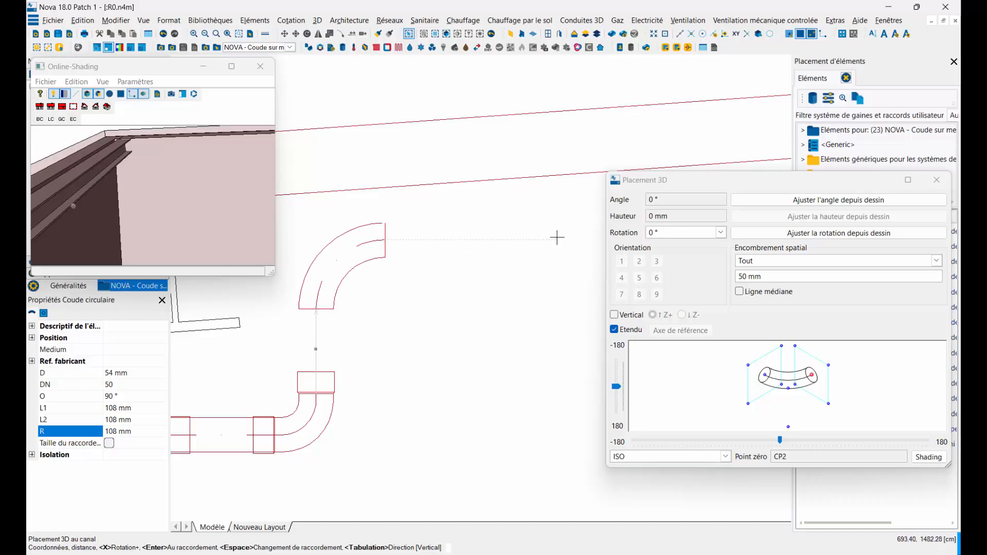
scroll(513, 252, "down", 2)
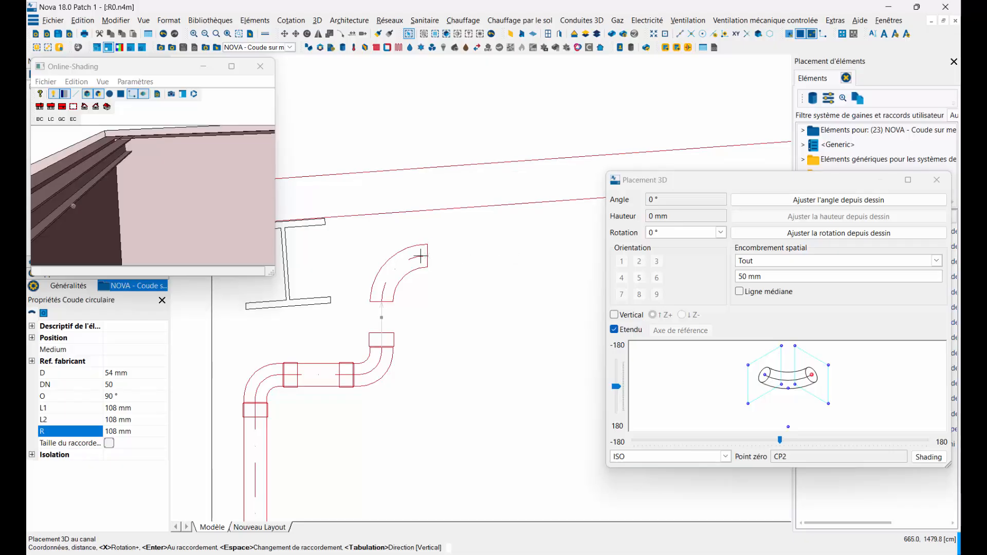
scroll(425, 257, "up", 2)
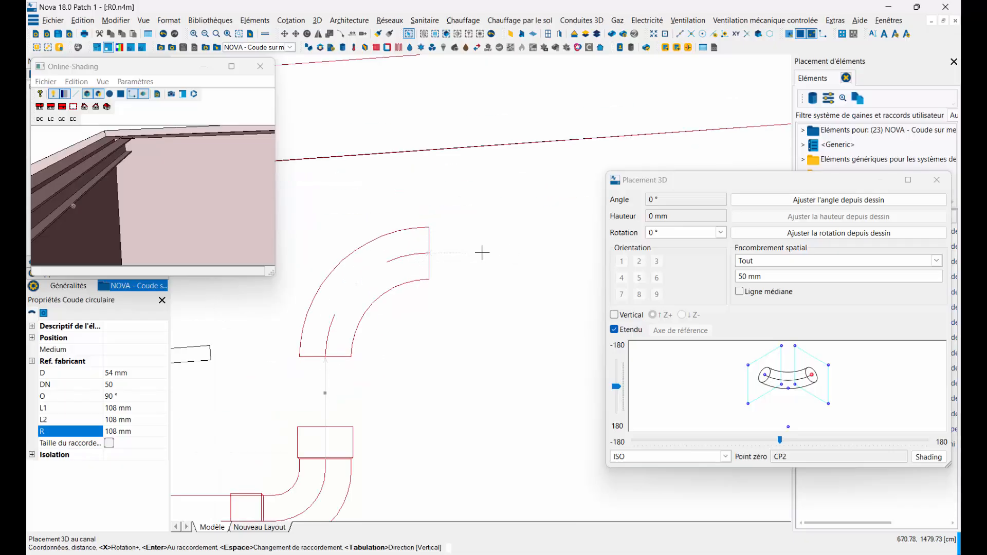
Step: Check the elbow's outlet direction against the roof slope and switch the placement direction from vertical to CP2
middle_click_drag(493, 249, 384, 266)
scroll(385, 266, "down", 4)
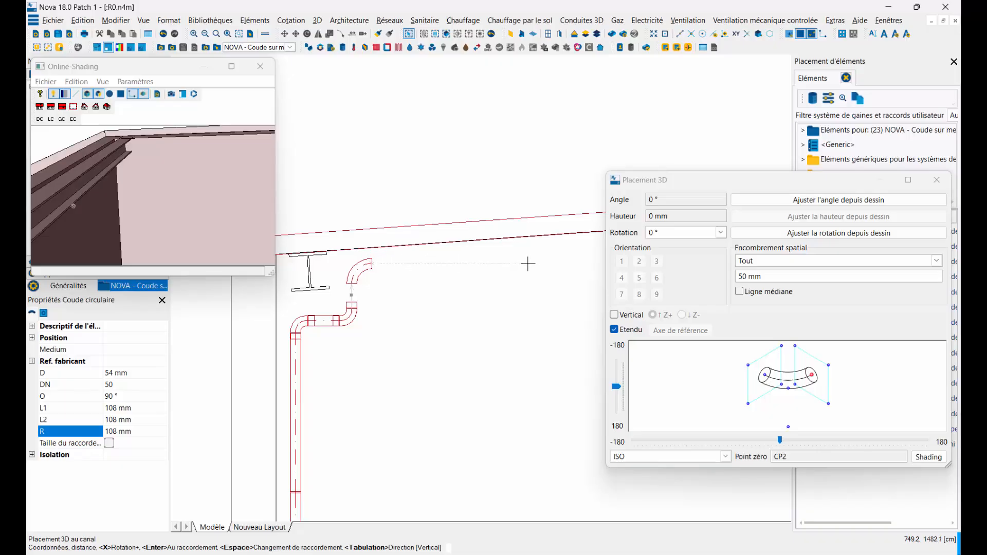
scroll(514, 265, "up", 2)
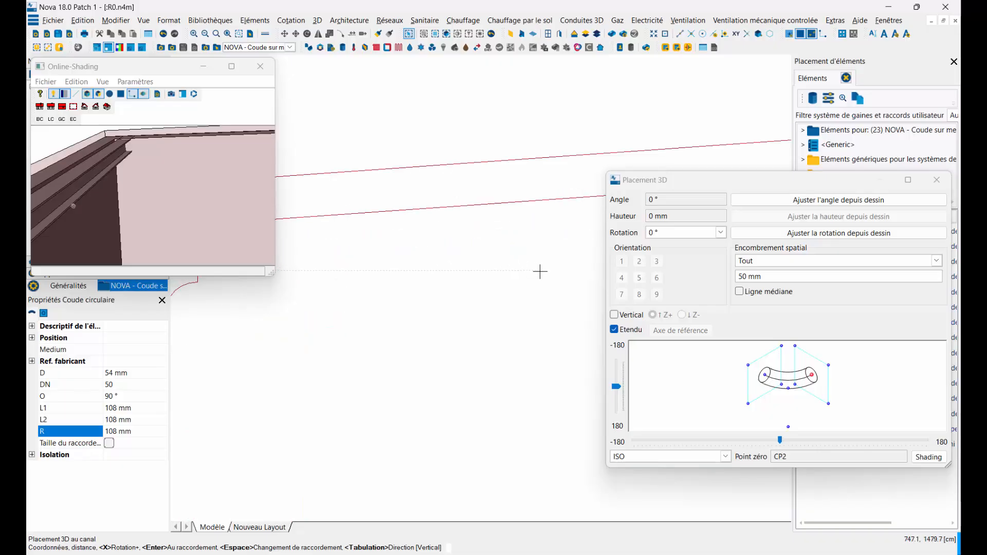
scroll(540, 272, "down", 2)
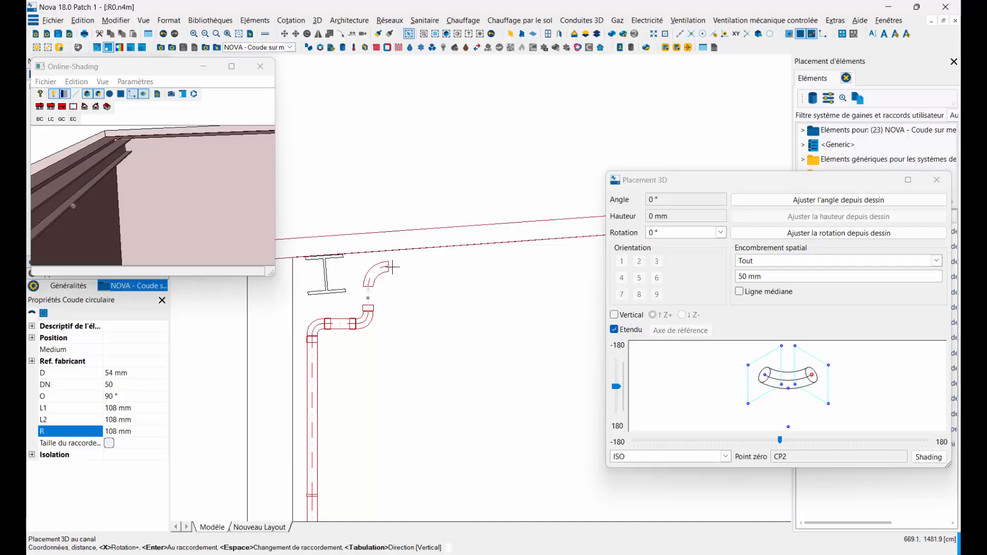
scroll(393, 267, "up", 3)
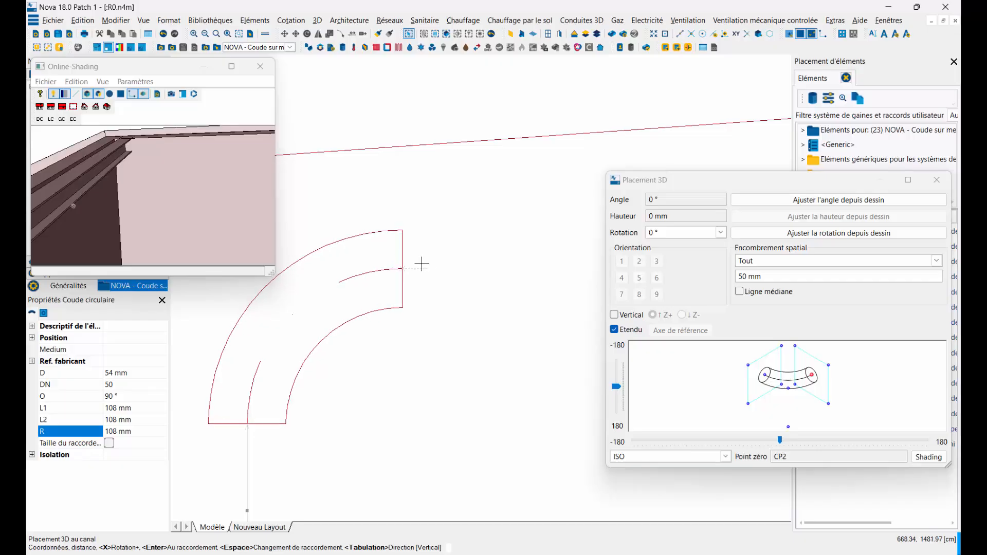
scroll(421, 264, "down", 3)
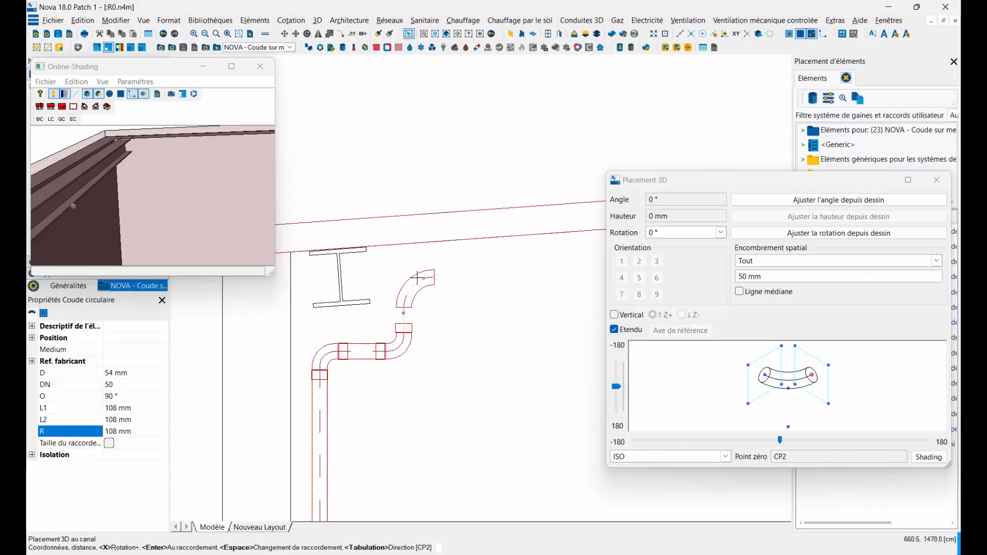
scroll(418, 283, "up", 3)
scroll(422, 277, "down", 2)
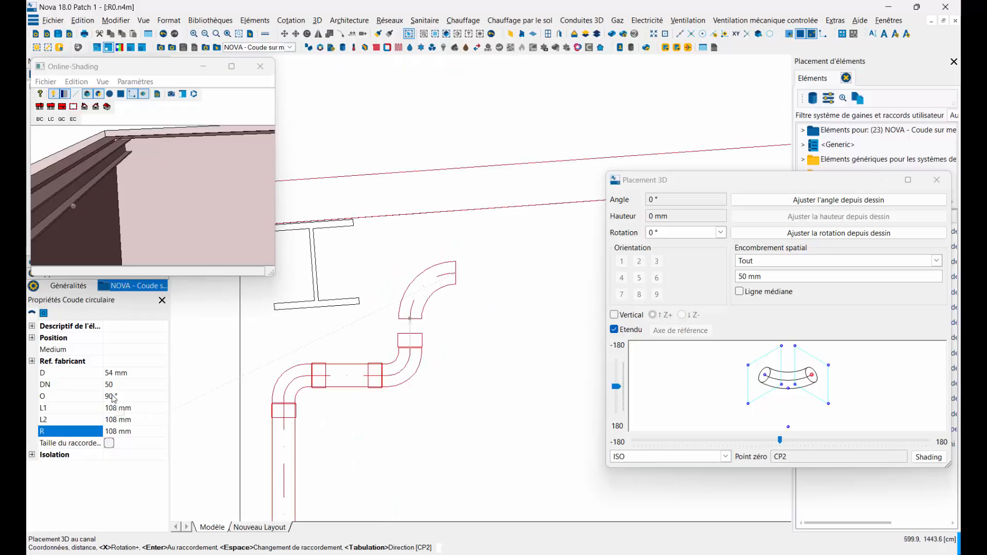
Step: Set the new elbow's angle O to 90-4,095137° by inserting the copied roof angle after the minus sign
left_click(113, 398)
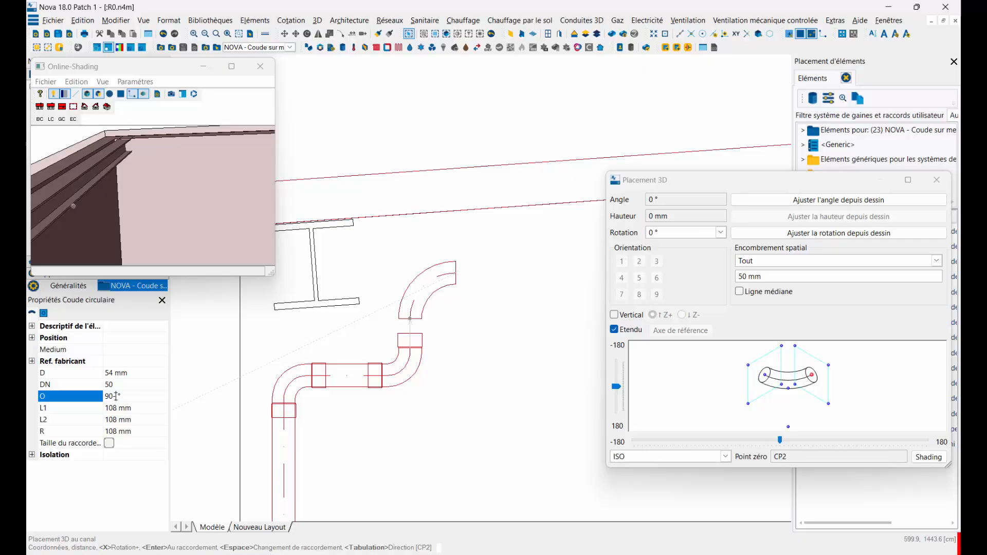
right_click(115, 396)
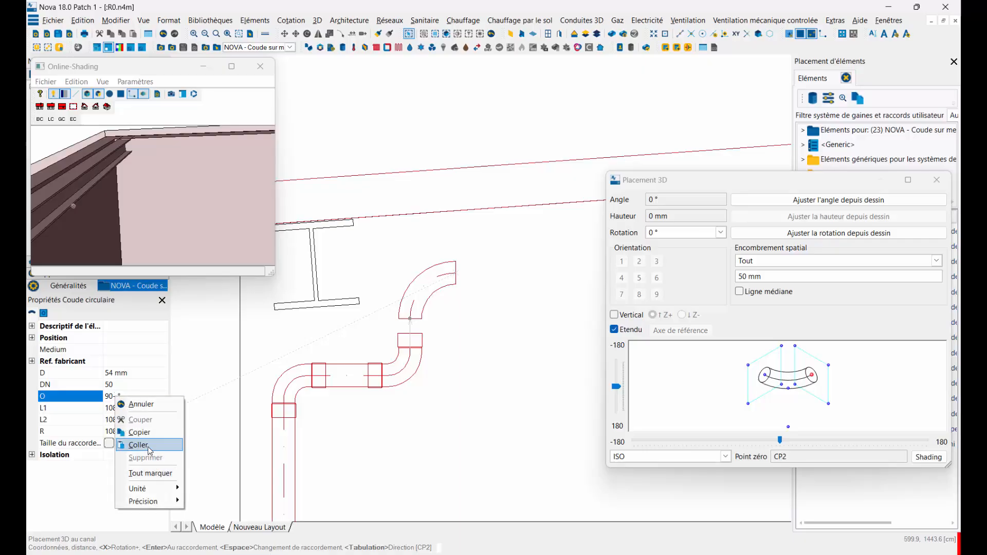
left_click(149, 447)
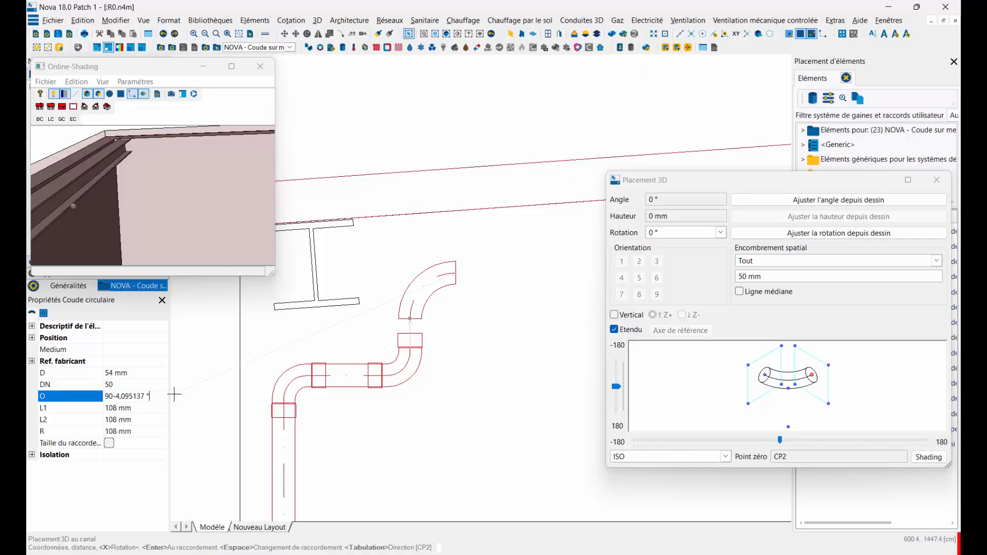
key("Return")
Step: Examine the elbow's outlet axis against the roof slope and compare the vertical and CP2 placement directions
scroll(509, 252, "down", 2)
middle_click_drag(509, 252, 379, 263)
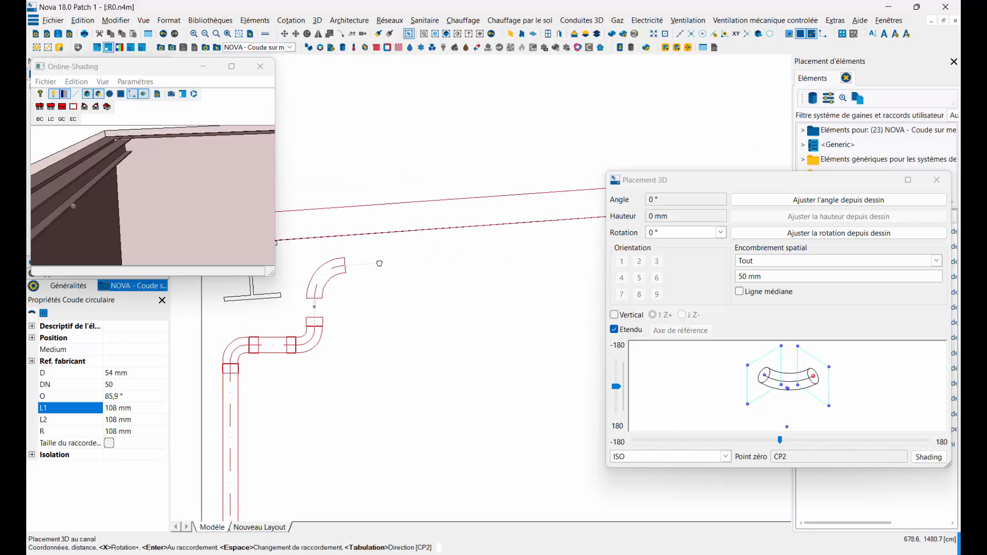
scroll(379, 263, "up", 5)
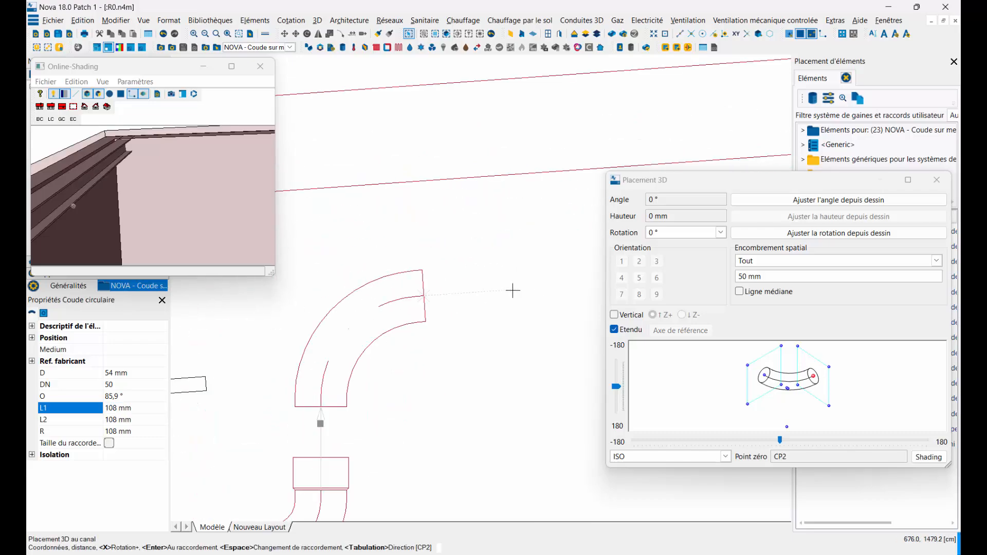
scroll(513, 291, "down", 2)
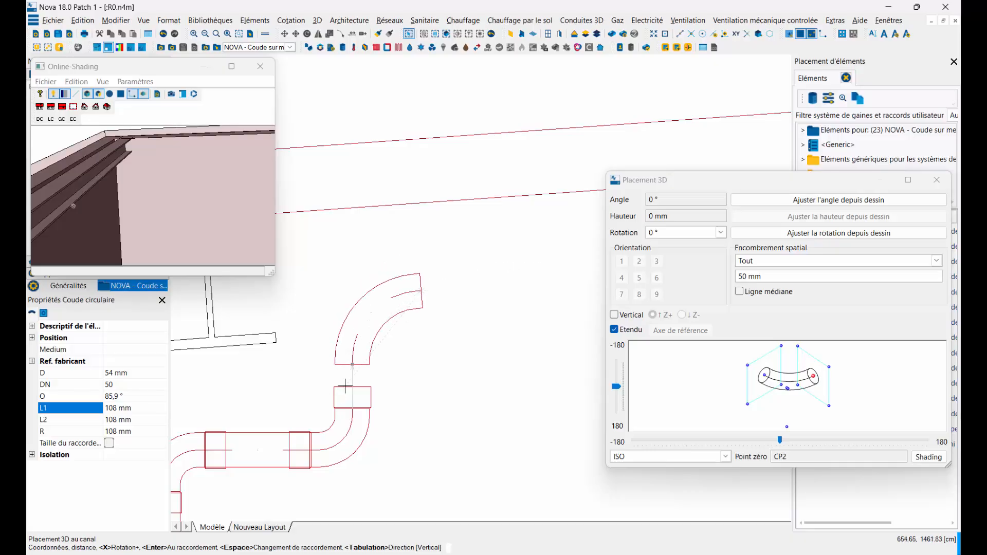
scroll(343, 386, "up", 2)
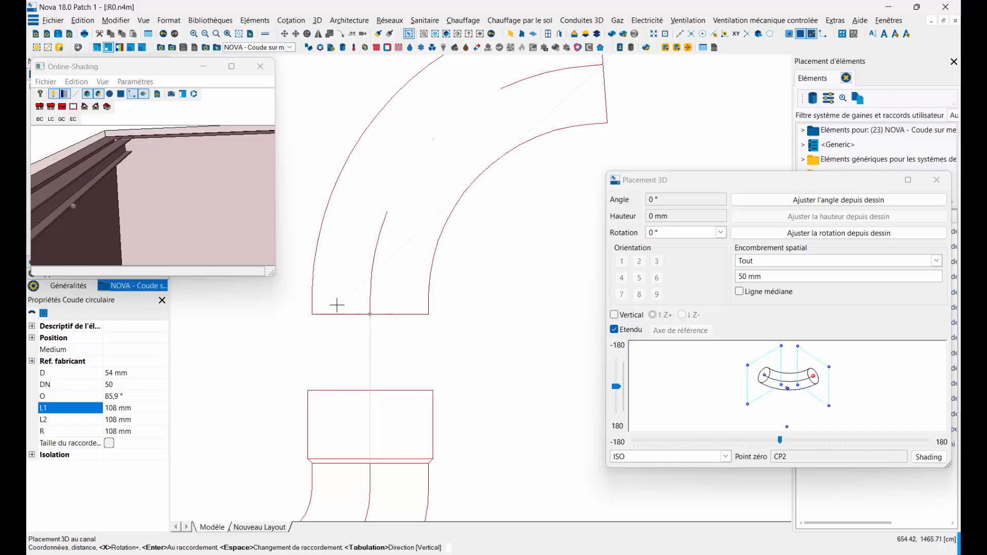
scroll(368, 310, "down", 3)
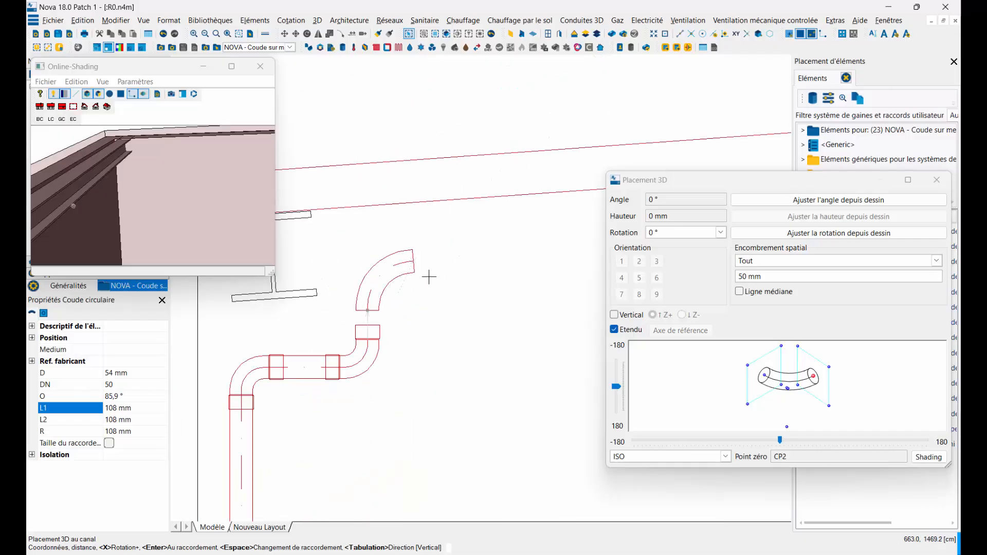
scroll(465, 259, "up", 3)
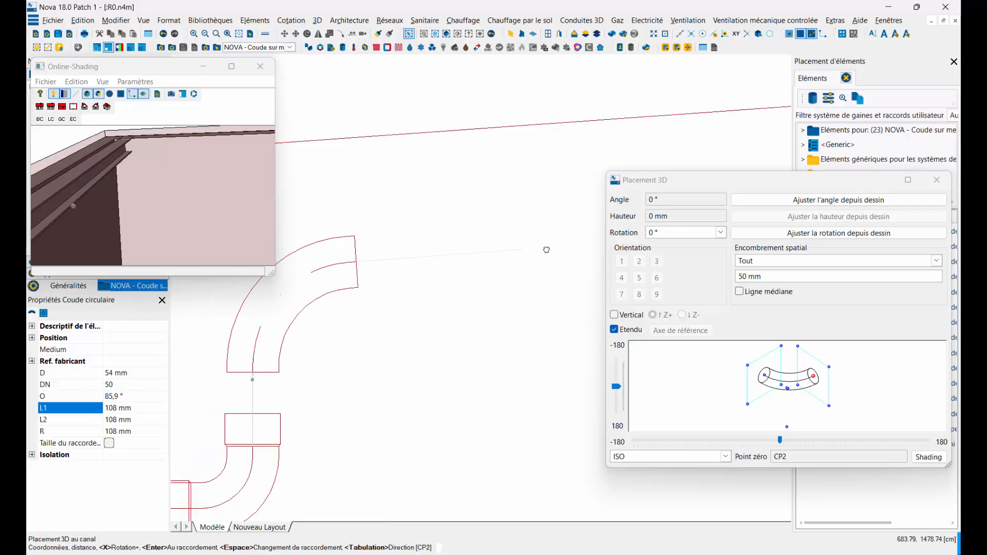
scroll(452, 253, "up", 3)
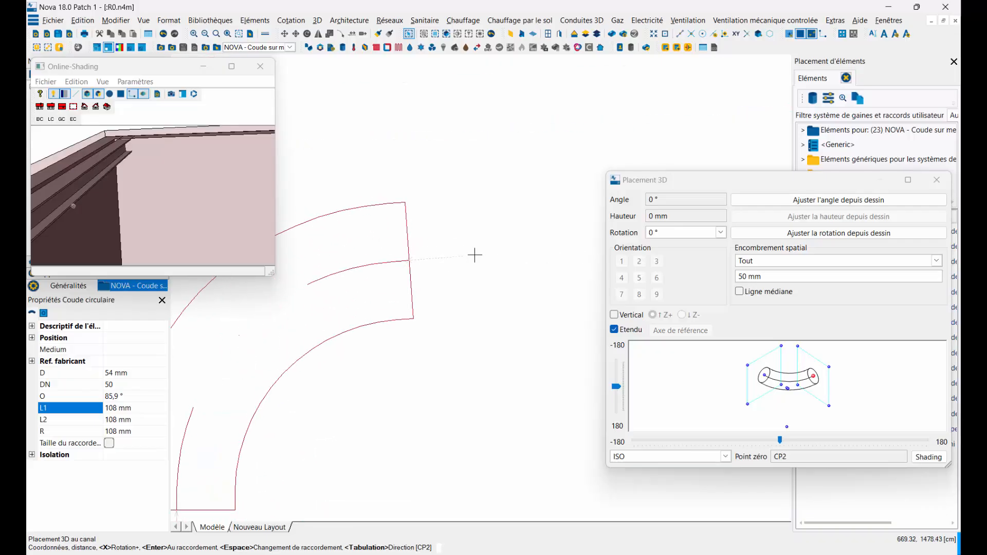
scroll(457, 252, "down", 5)
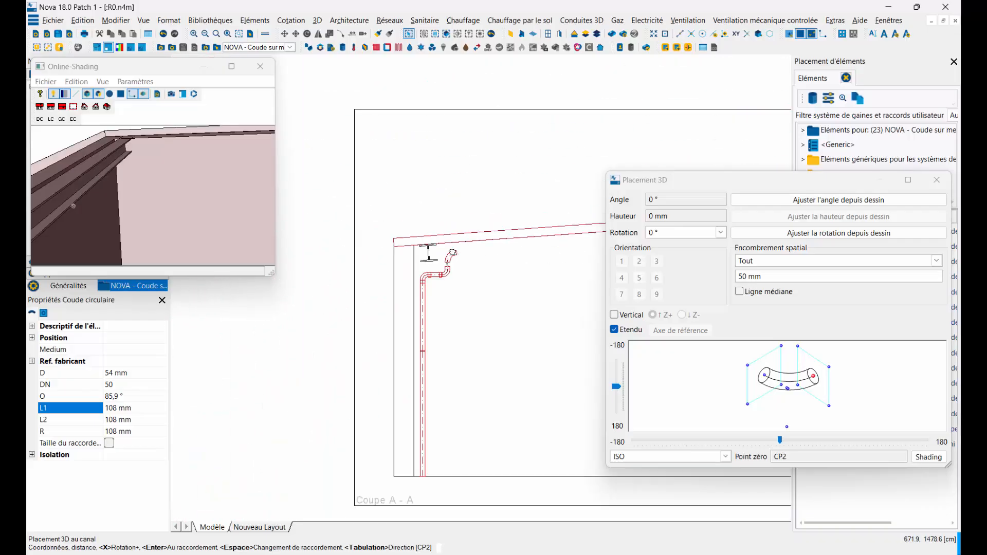
Step: Place the new elbow above the left pipe's coupling, aligning its CP2 axis with the right elbow's outlet, and end the placement
middle_click_drag(451, 256, 405, 271)
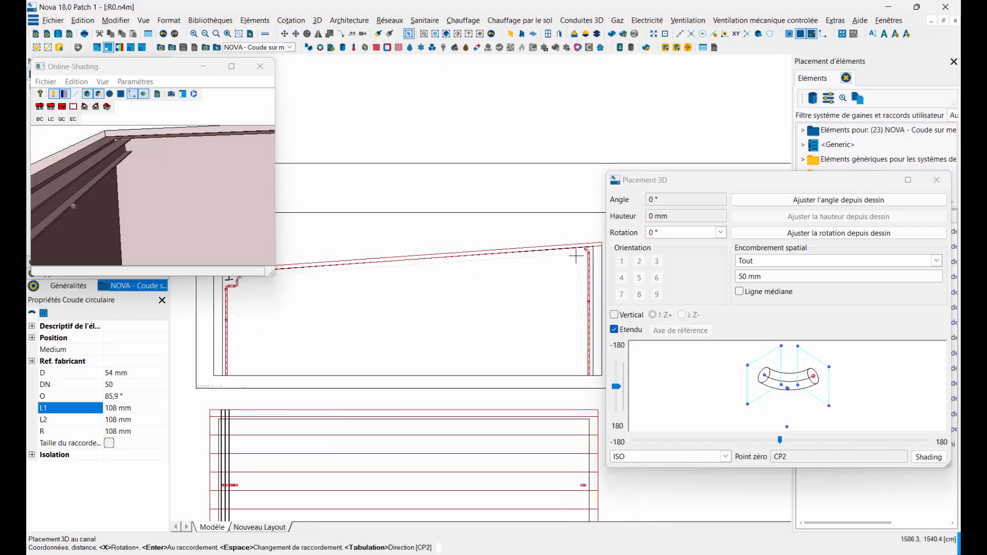
scroll(581, 253, "up", 2)
scroll(591, 240, "up", 4)
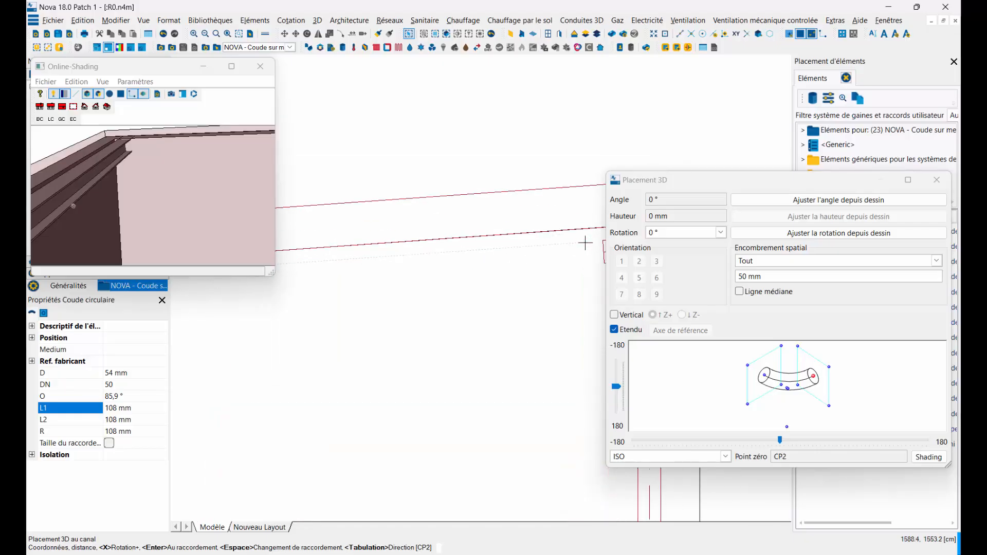
mouse_move(576, 252)
middle_mouse_down()
mouse_move(463, 260)
mouse_move(471, 260)
middle_mouse_up()
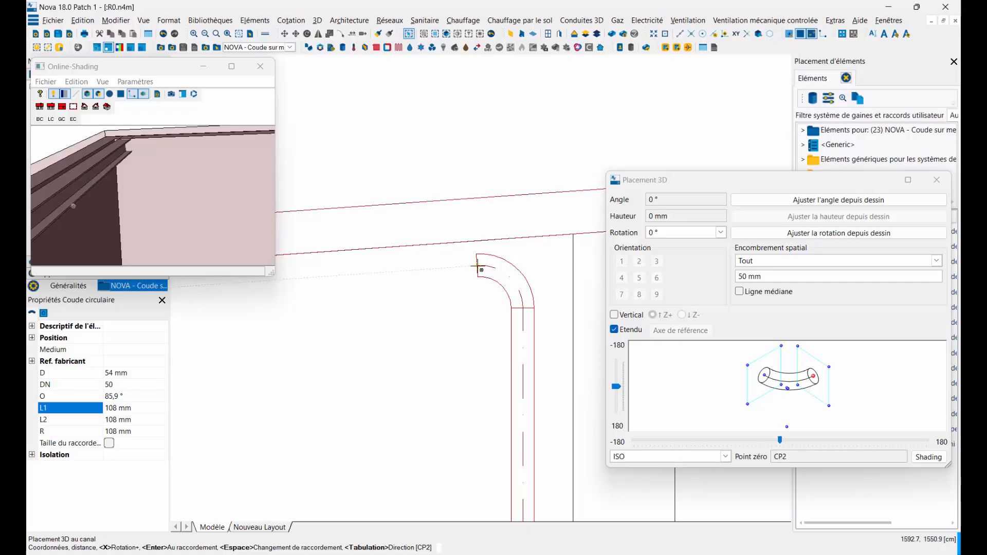
scroll(477, 267, "up", 2)
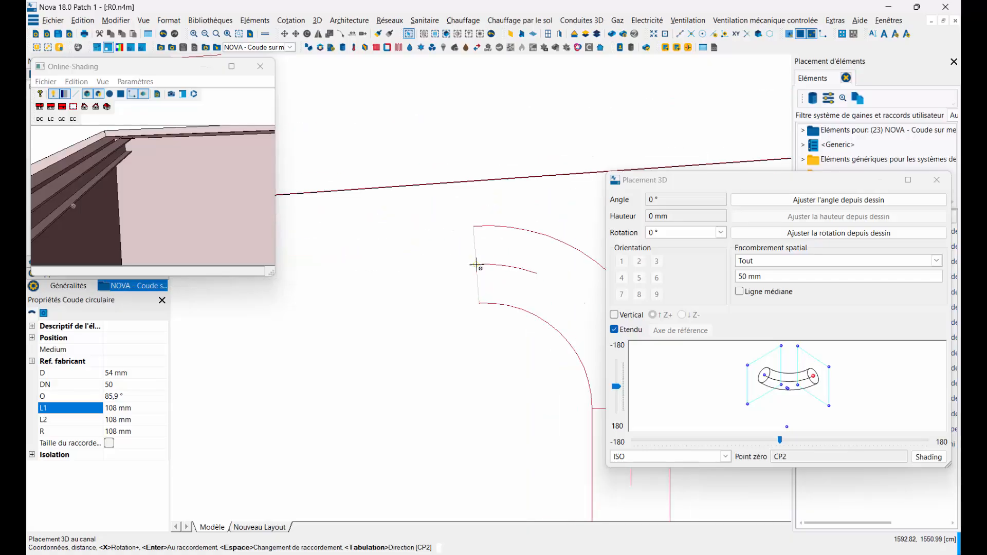
scroll(477, 266, "down", 5)
key("Escape")
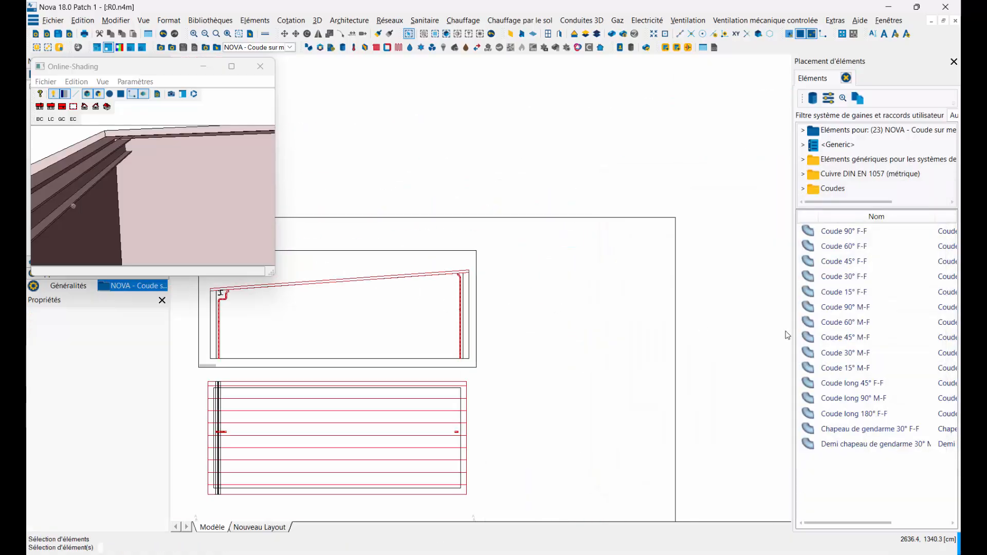
Step: Start a new 54 x 1 tube modelled on the right vertical pipe, attached to the right elbow's outlet with zero point CP2
scroll(465, 325, "up", 6)
right_click(583, 286)
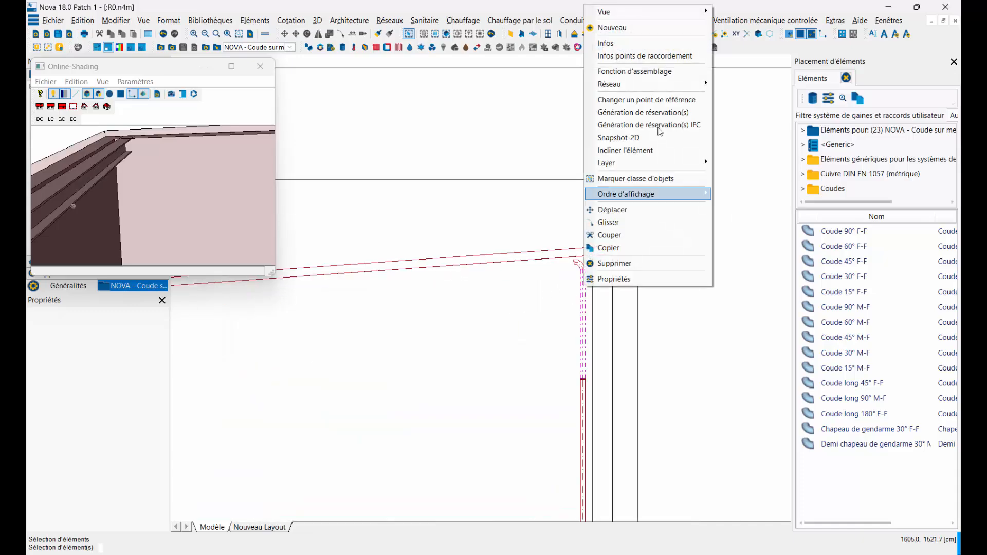
left_click(612, 28)
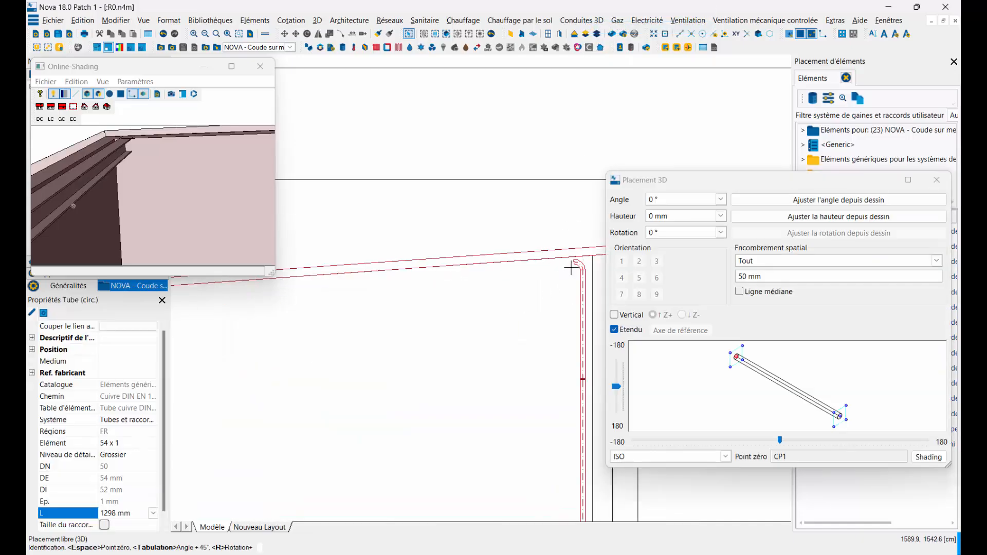
scroll(570, 265, "up", 2)
left_click(573, 261)
left_click(567, 264)
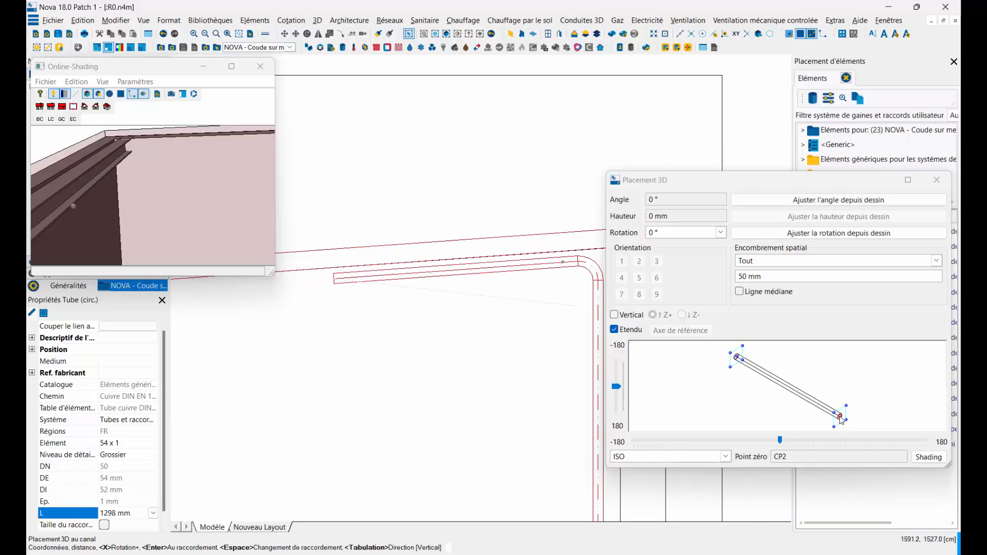
Step: Run the sloping tube under the roof to the left elbow's outlet and finish the placement
scroll(315, 350, "down", 3)
middle_click_drag(315, 350, 482, 314)
middle_click_drag(190, 330, 478, 301)
scroll(478, 301, "down", 1)
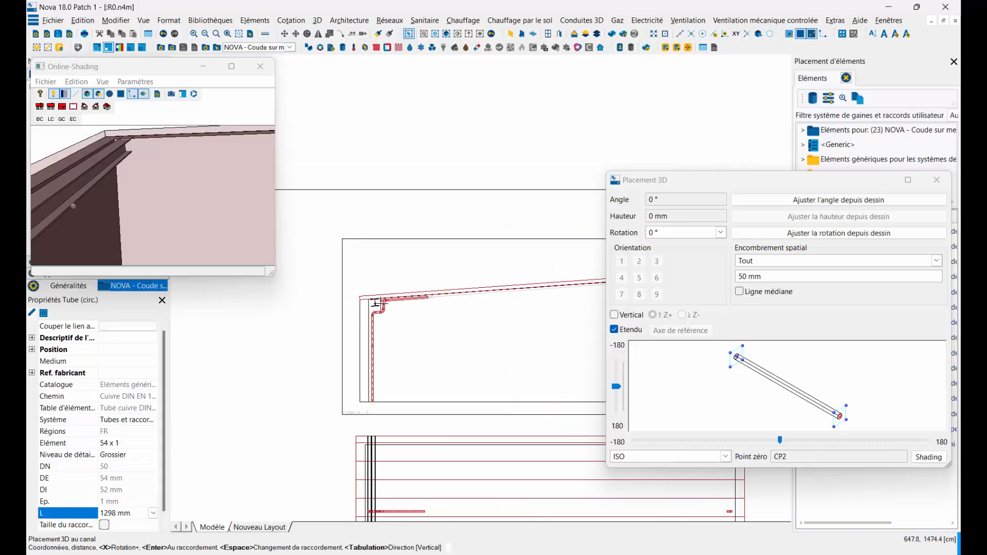
scroll(376, 303, "up", 5)
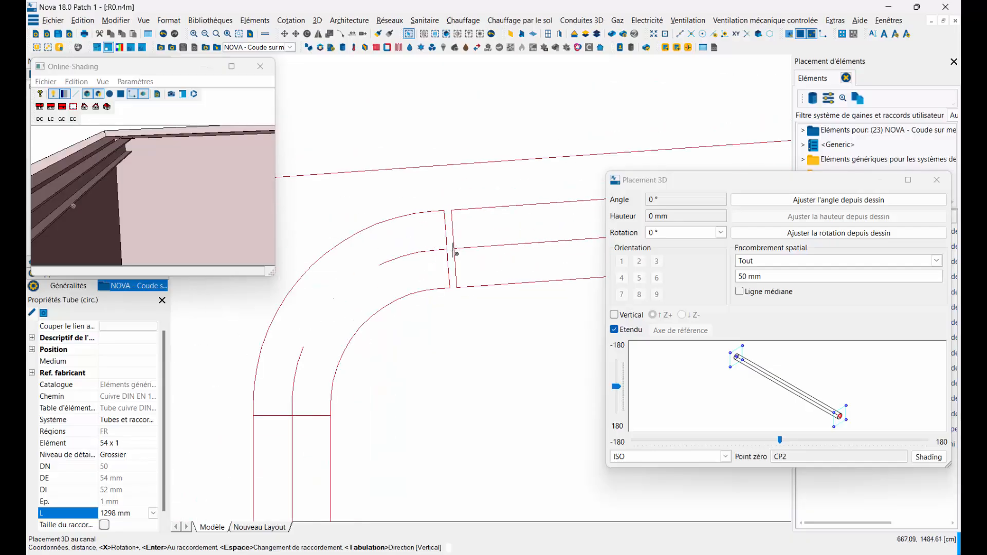
left_click(447, 252)
left_click(449, 296)
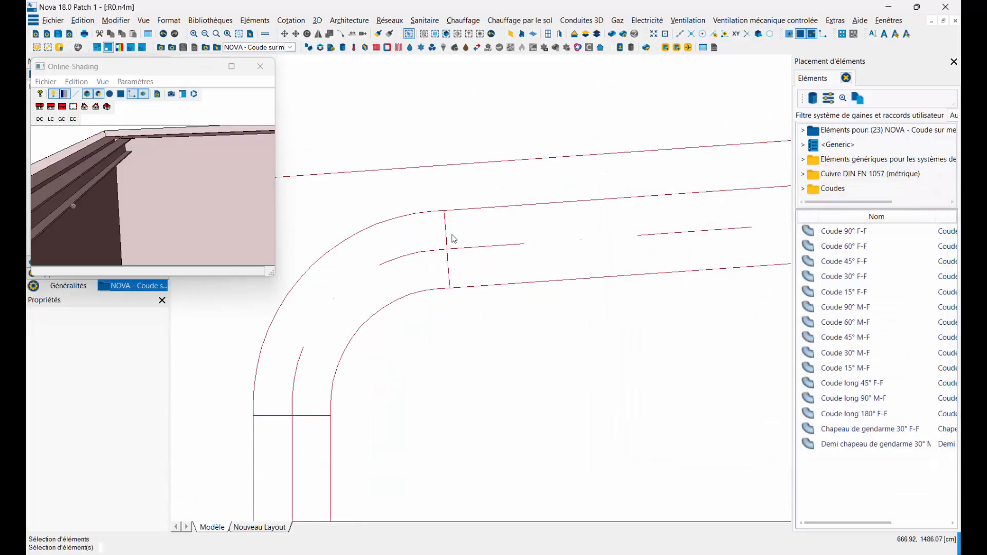
Step: Update the network's pipes and mark the entire network connected to the left sloping elbow
left_click(384, 21)
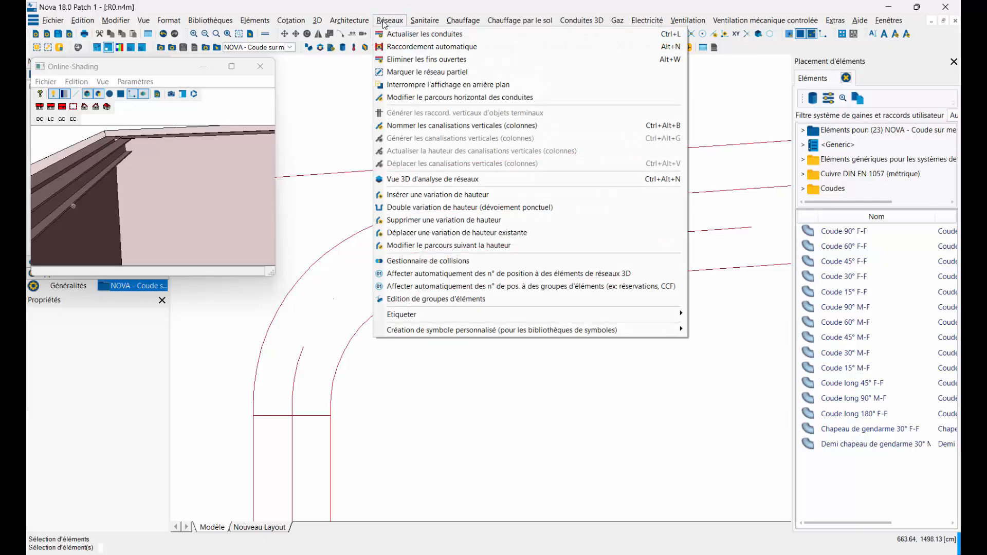
left_click(399, 34)
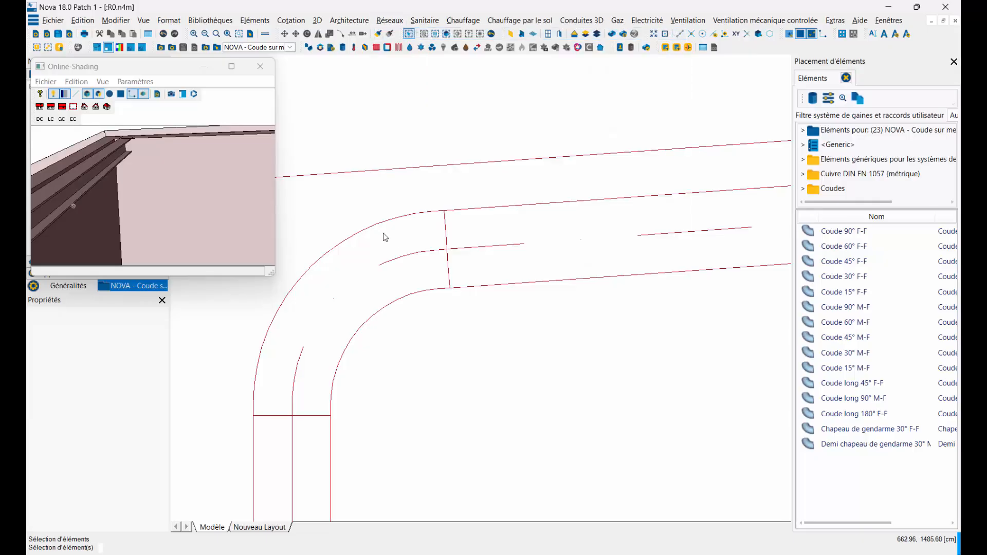
right_click(382, 224)
mouse_move(407, 300)
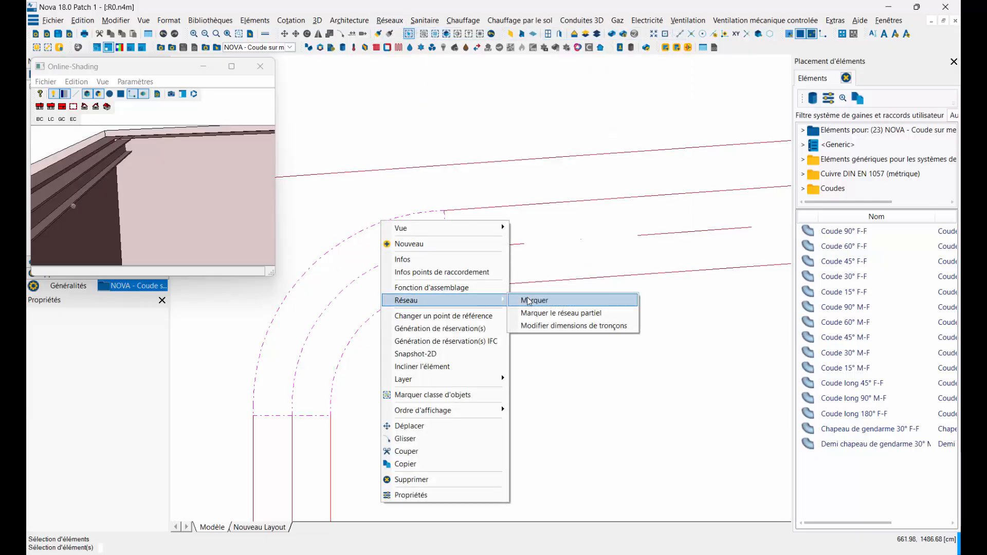
left_click(529, 301)
scroll(426, 336, "down", 5)
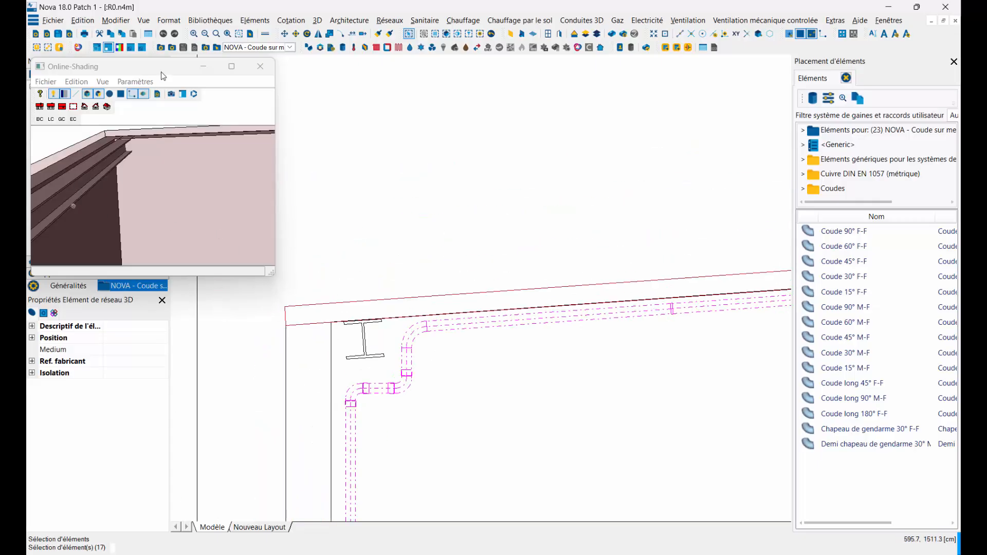
Step: Inspect the marked pipe network alone in the 3D shading, then clear the selection and view the whole building
left_click(157, 95)
left_click_drag(142, 168, 231, 188)
left_click(542, 192)
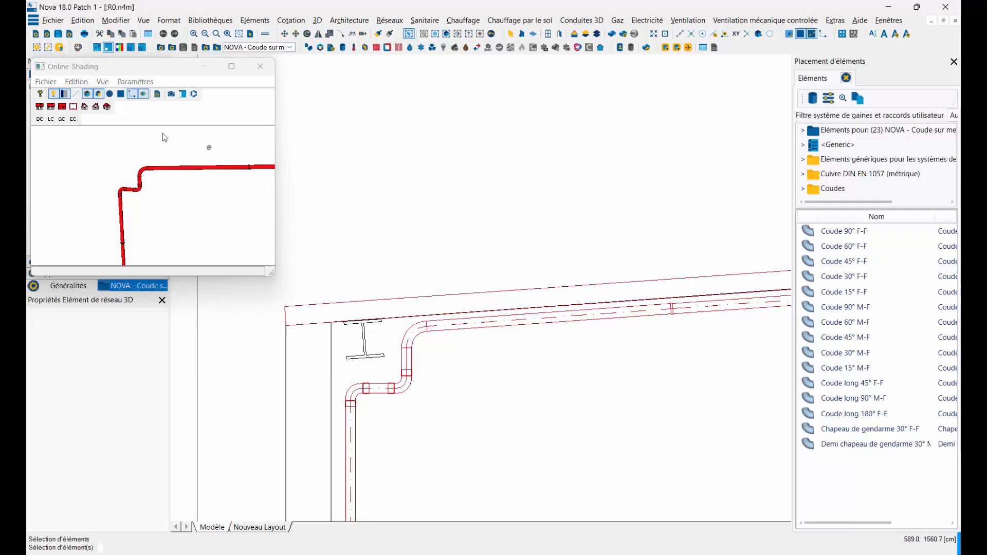
left_click(158, 98)
mouse_move(190, 217)
left_mouse_down()
mouse_move(139, 194)
mouse_move(204, 210)
mouse_move(87, 203)
mouse_move(102, 200)
left_mouse_up()
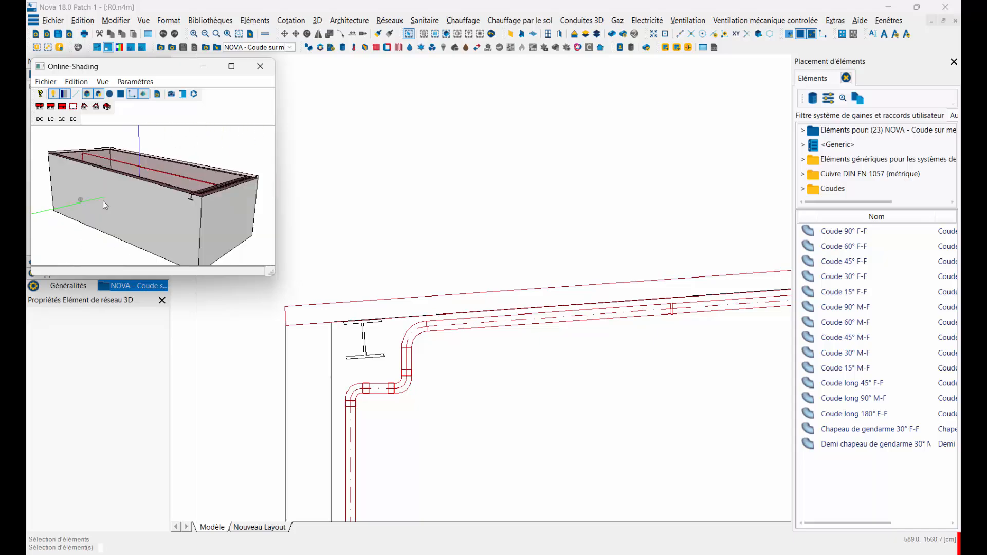